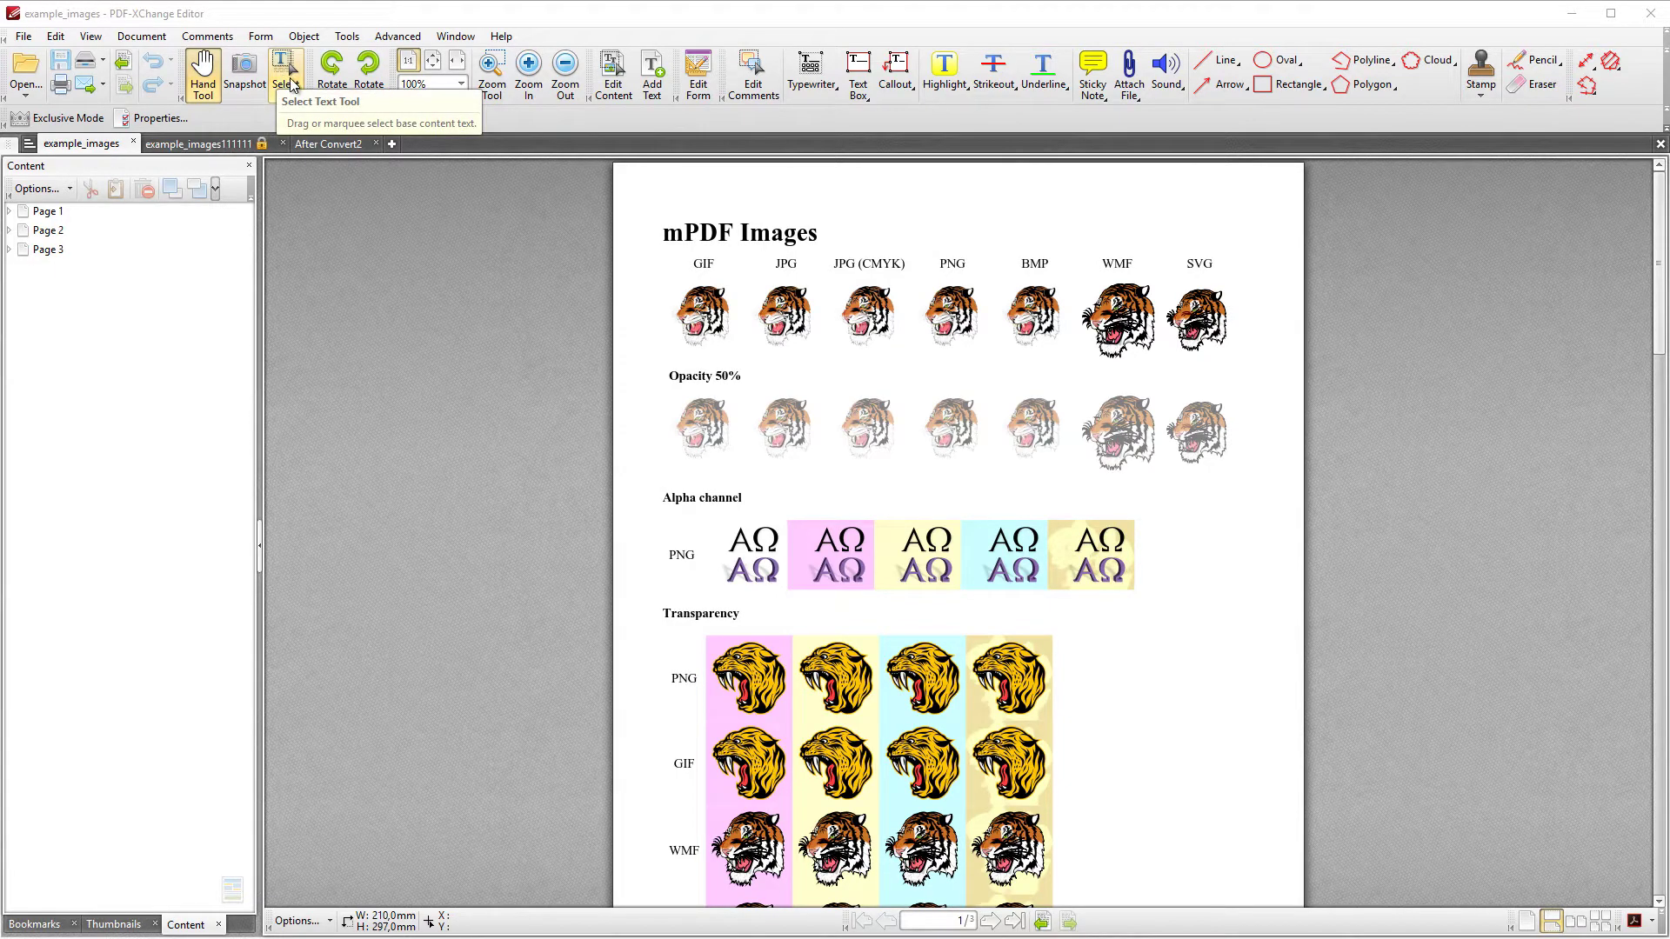
Step: Expand Page 1's object list and select the GIF tiger Image row, bringing up its actions
left_click(15, 214)
left_click(68, 252)
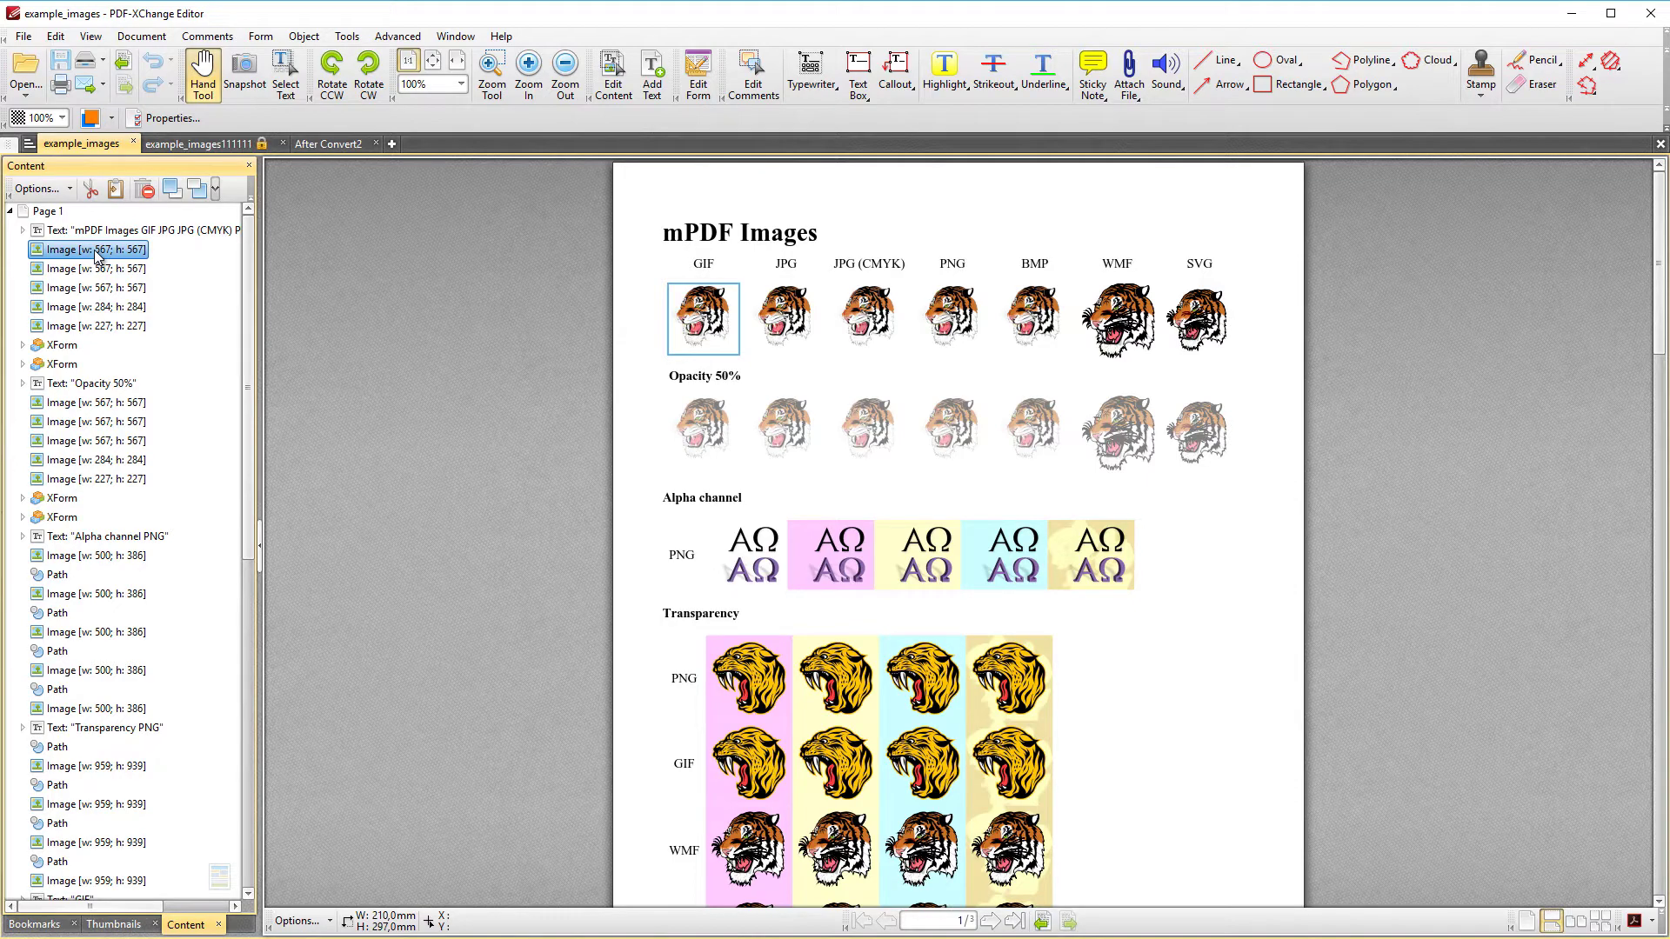
right_click(97, 253)
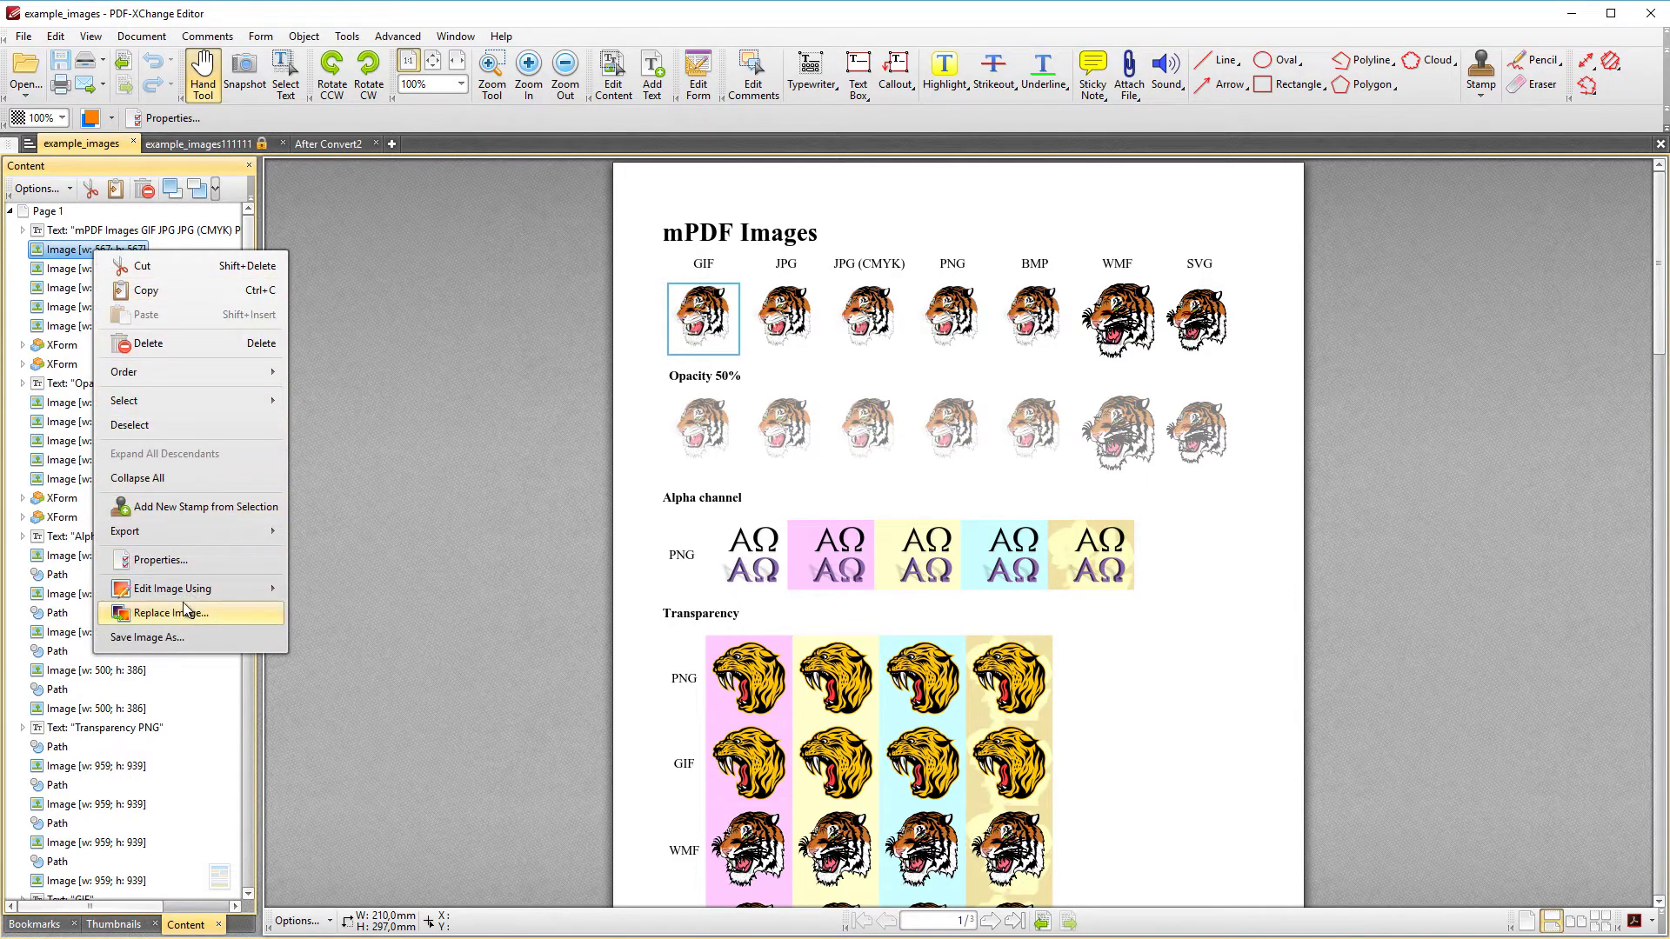
Step: Edit the GIF tiger in Paint with a black pencil scribble over its eye and save it back
mouse_move(187, 593)
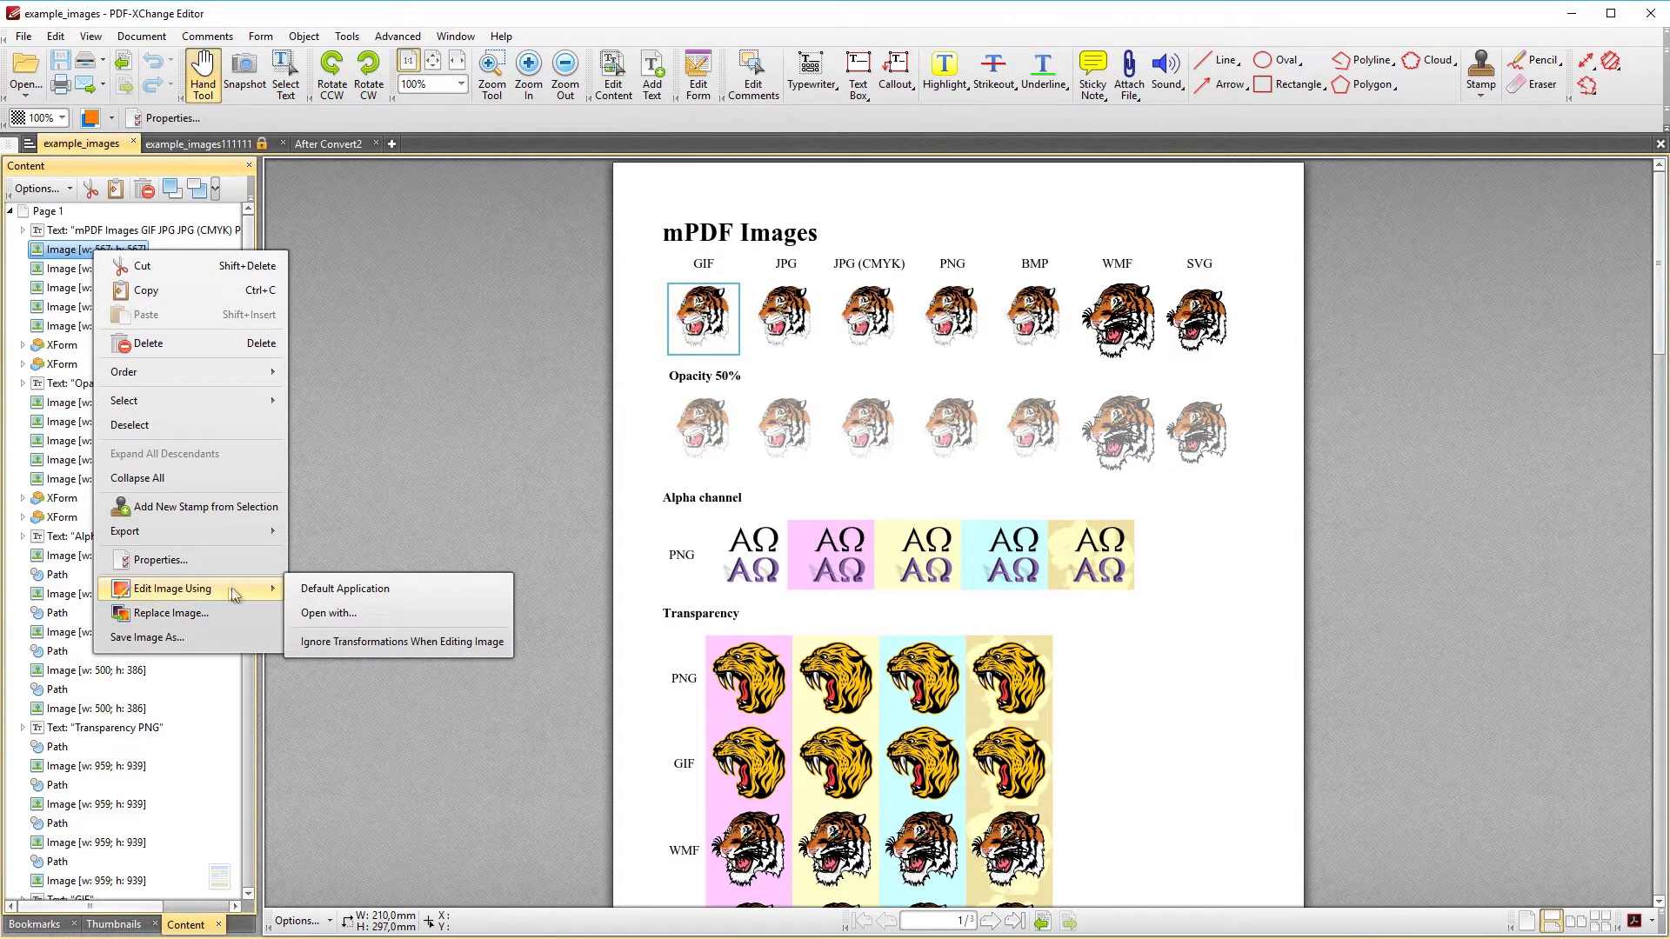
left_click(331, 590)
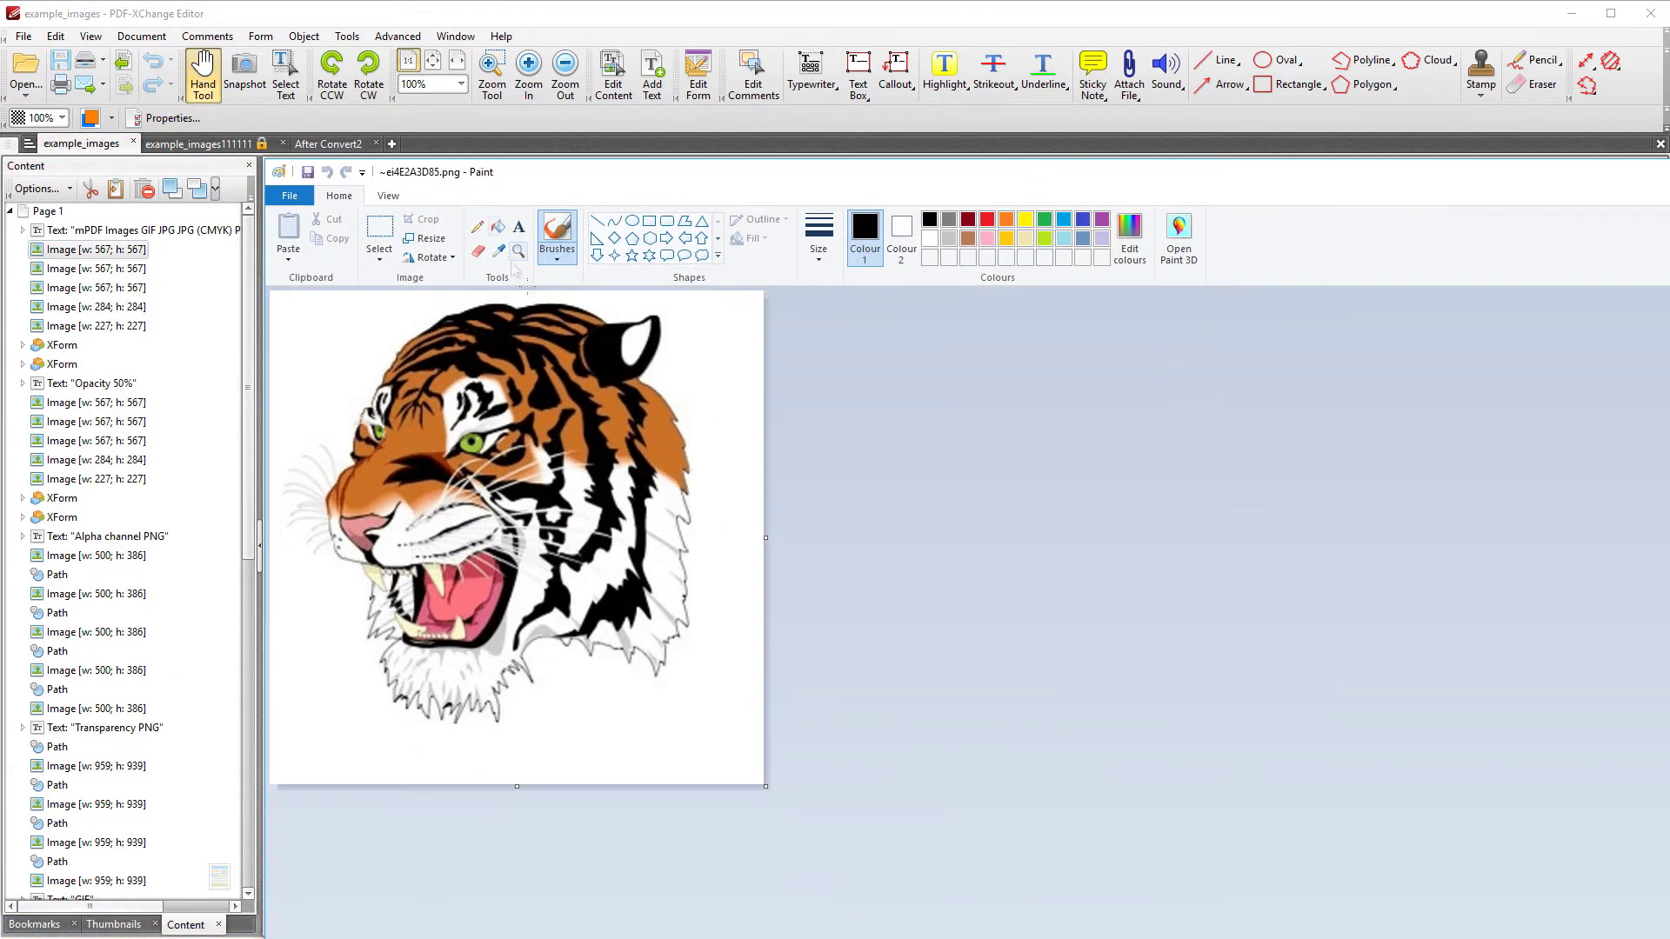
left_click(476, 227)
mouse_move(492, 416)
left_mouse_down()
mouse_move(418, 504)
mouse_move(343, 430)
left_mouse_up()
left_click(308, 172)
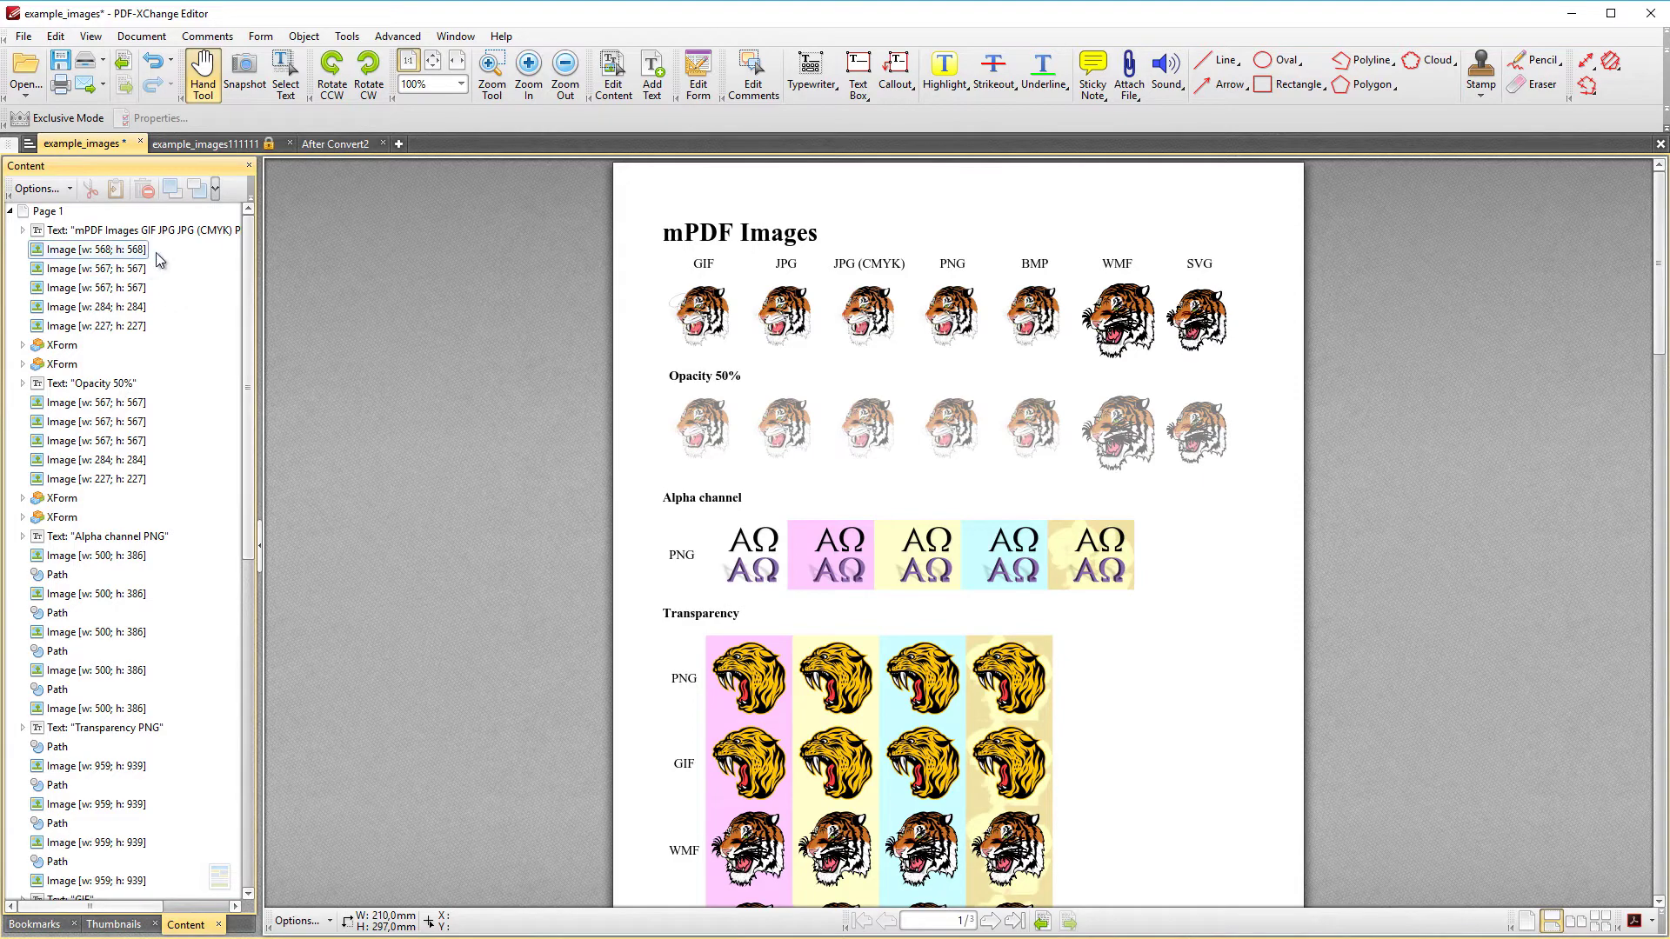
Step: Bring up the edited GIF image's actions, then move to the secured example_images111111 document
right_click(108, 253)
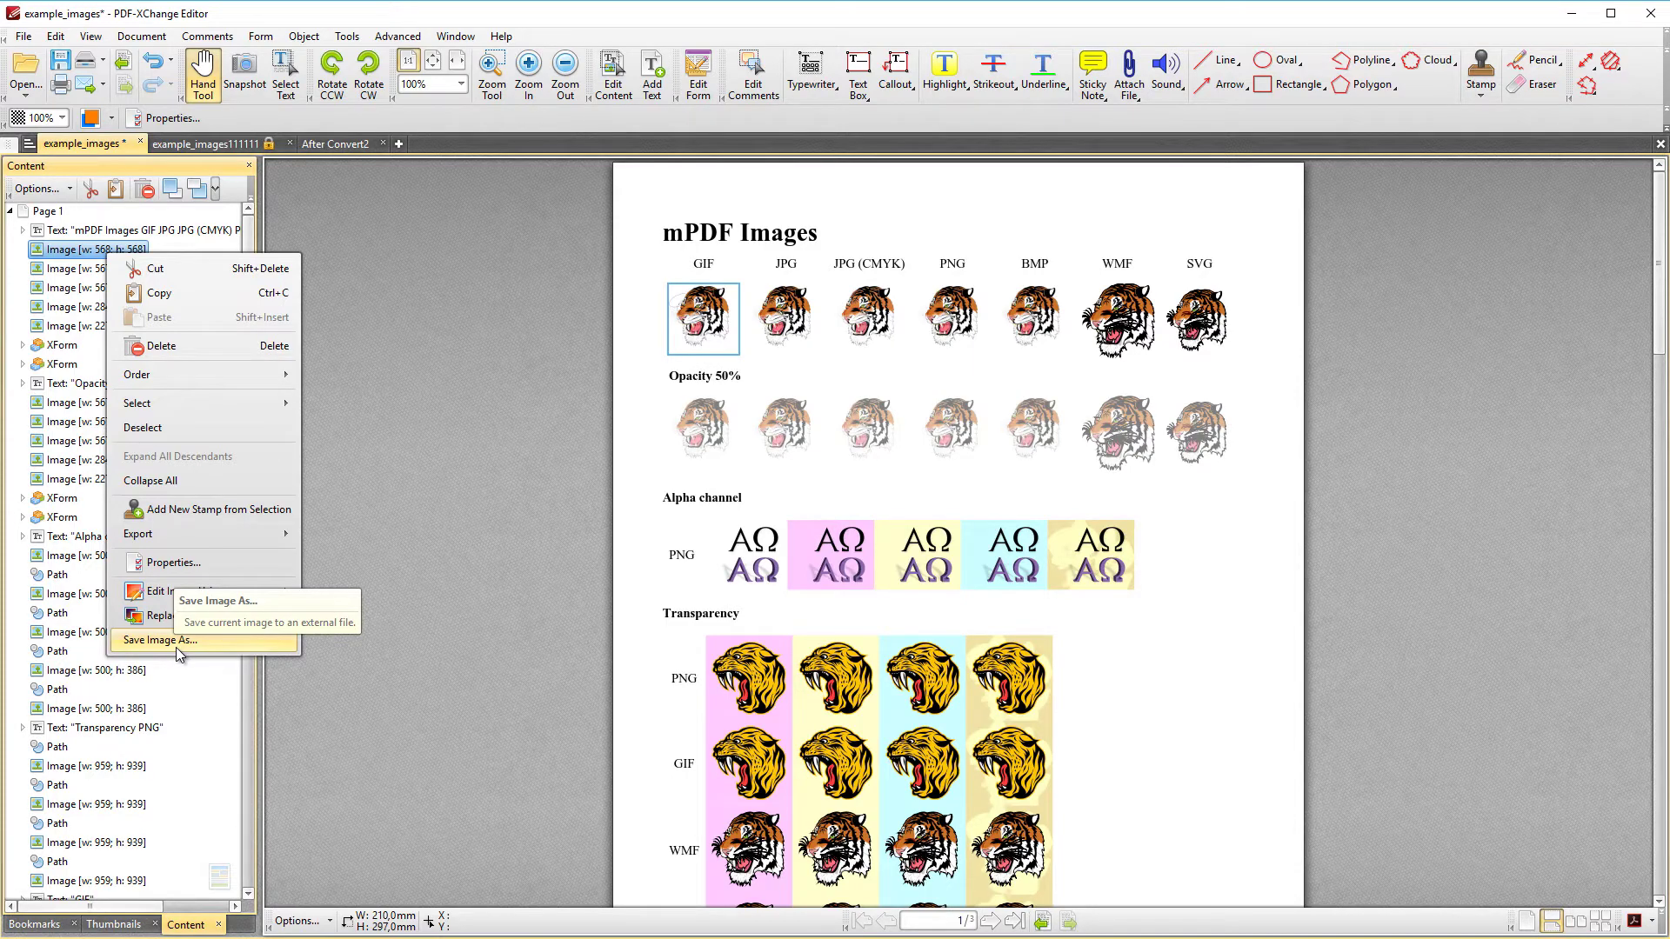
left_click(200, 143)
Step: Review the secured copy's Document Properties security and copying permissions, then cancel without changes
left_click(23, 36)
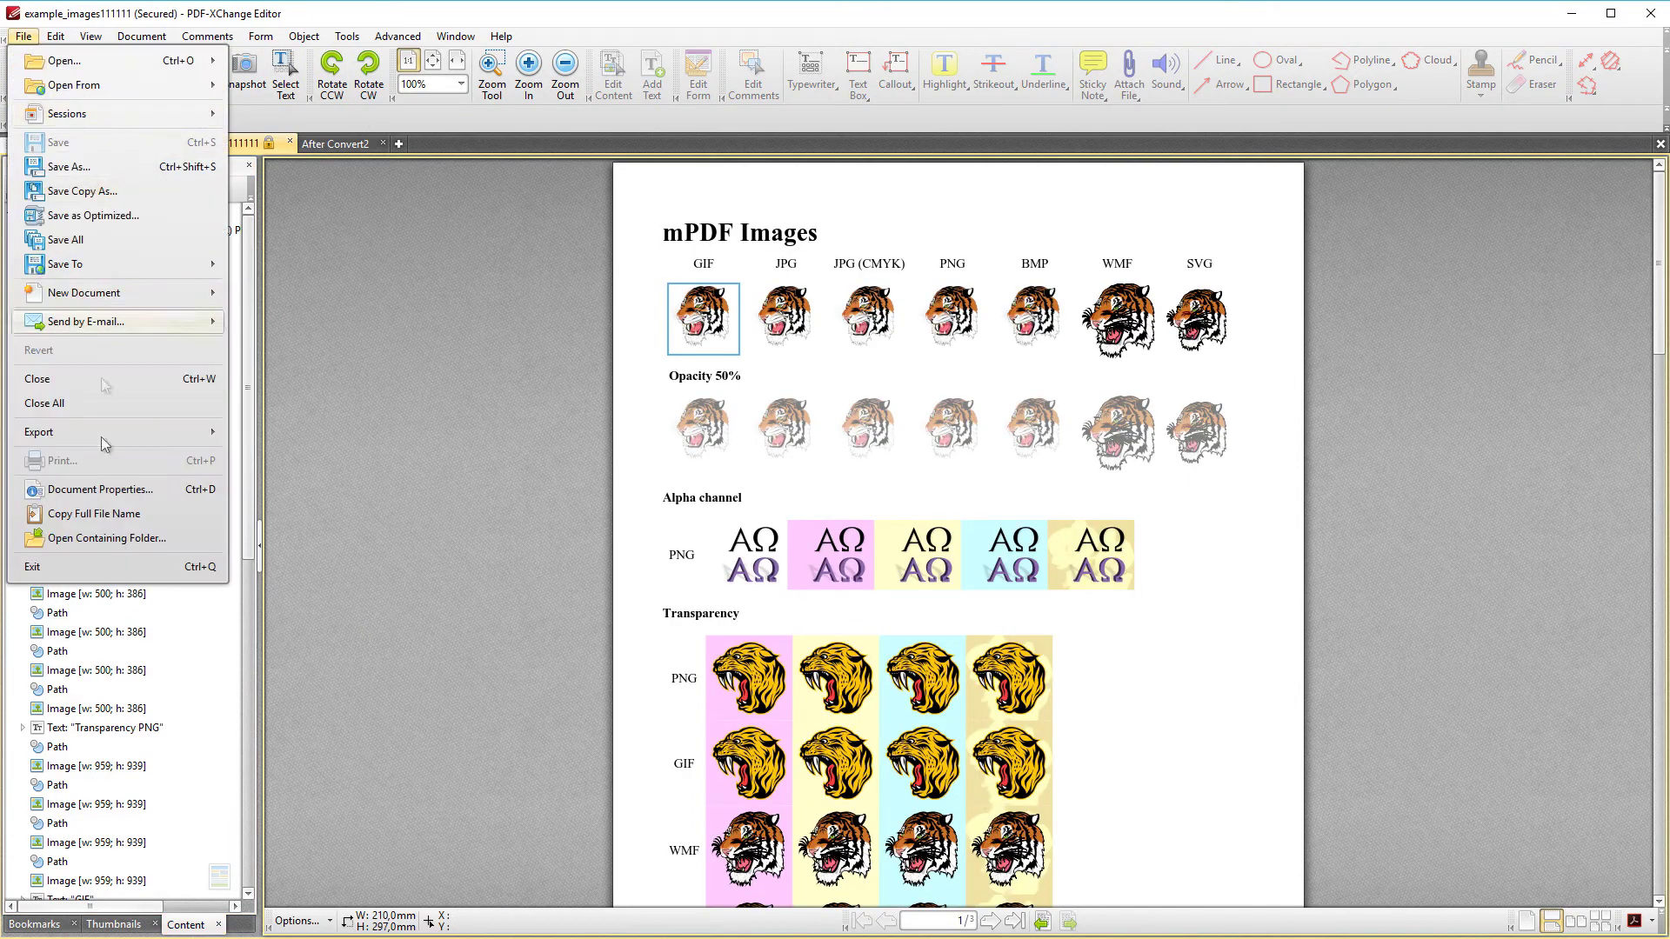
left_click(128, 491)
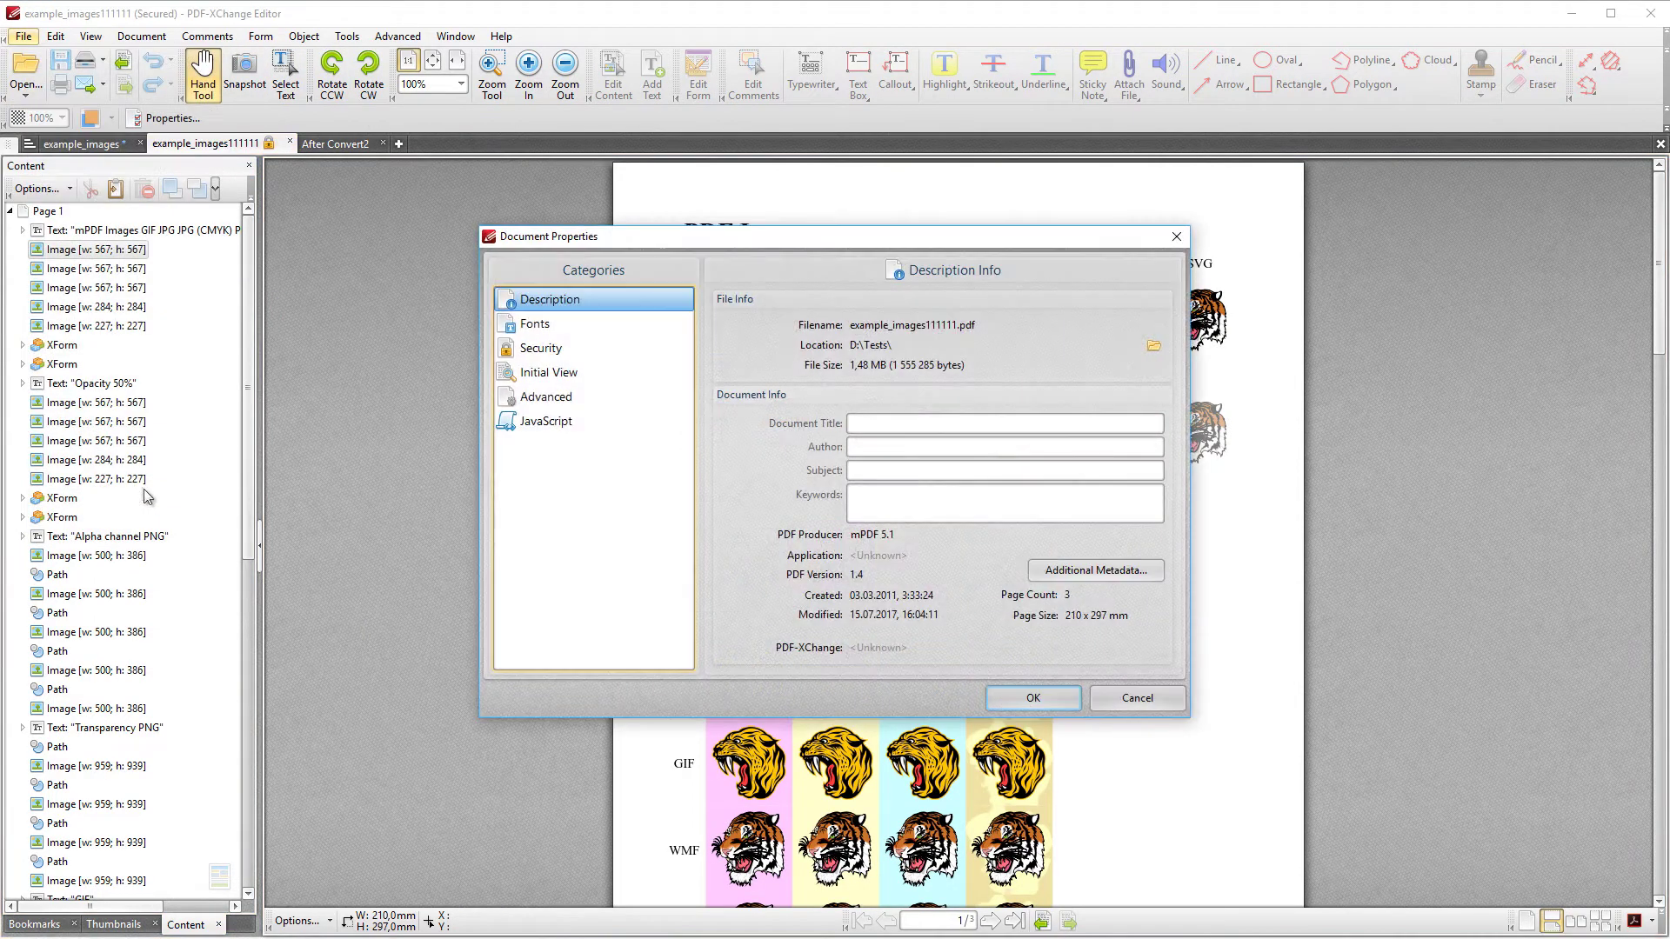
left_click(543, 349)
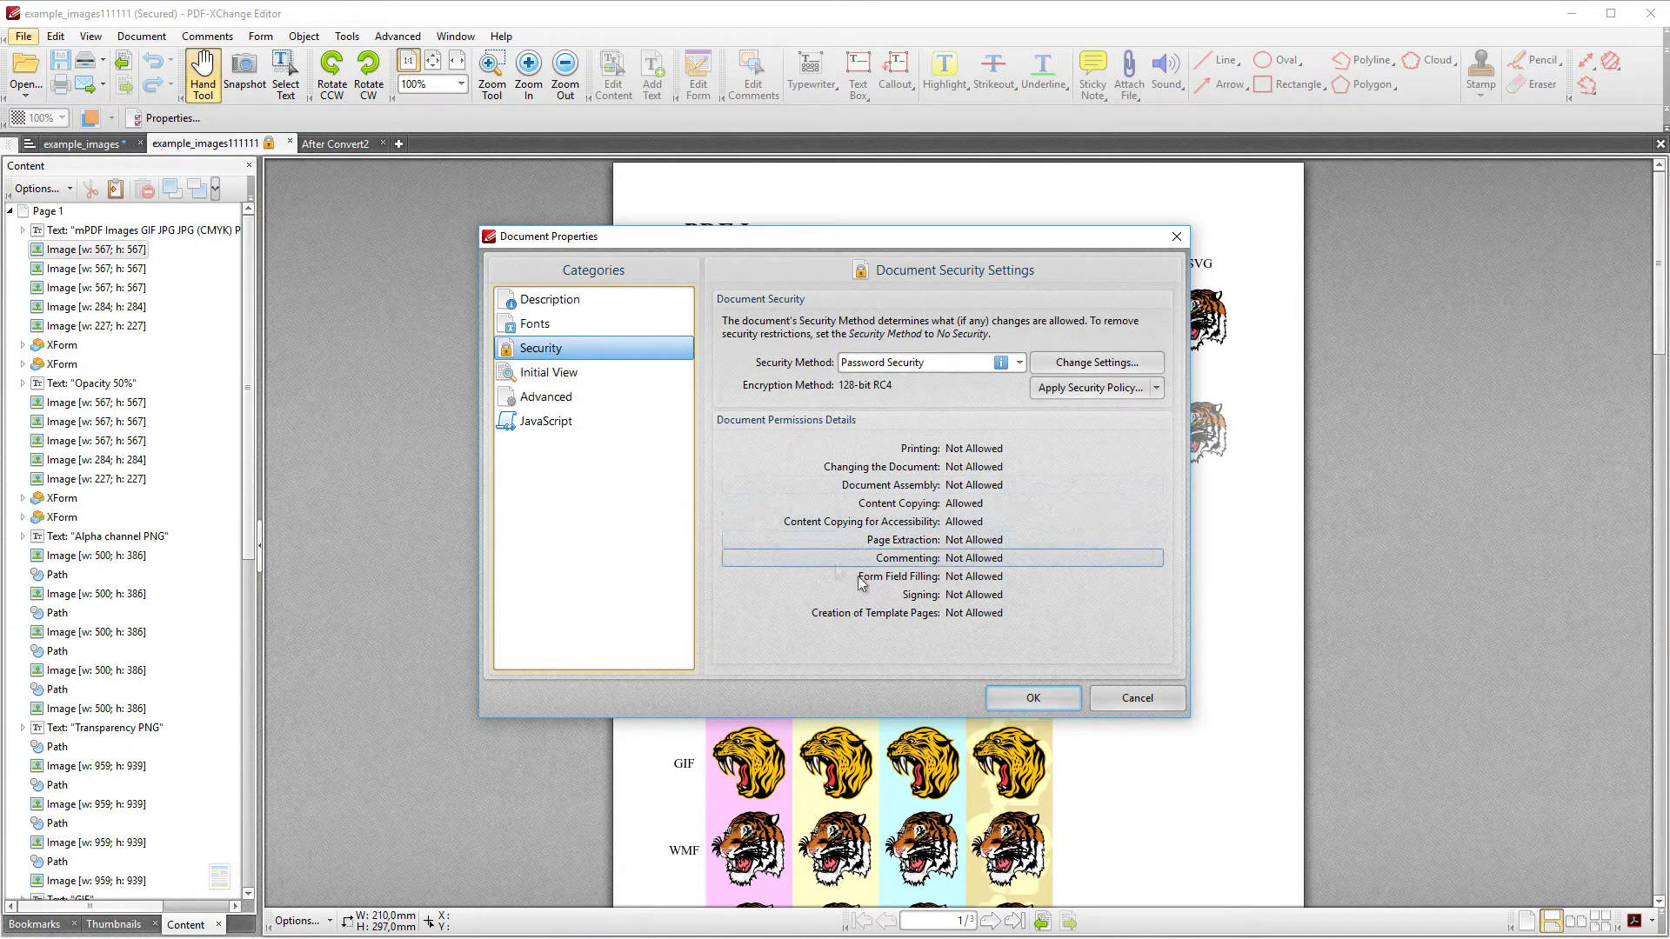
left_click(972, 511)
left_click(967, 524)
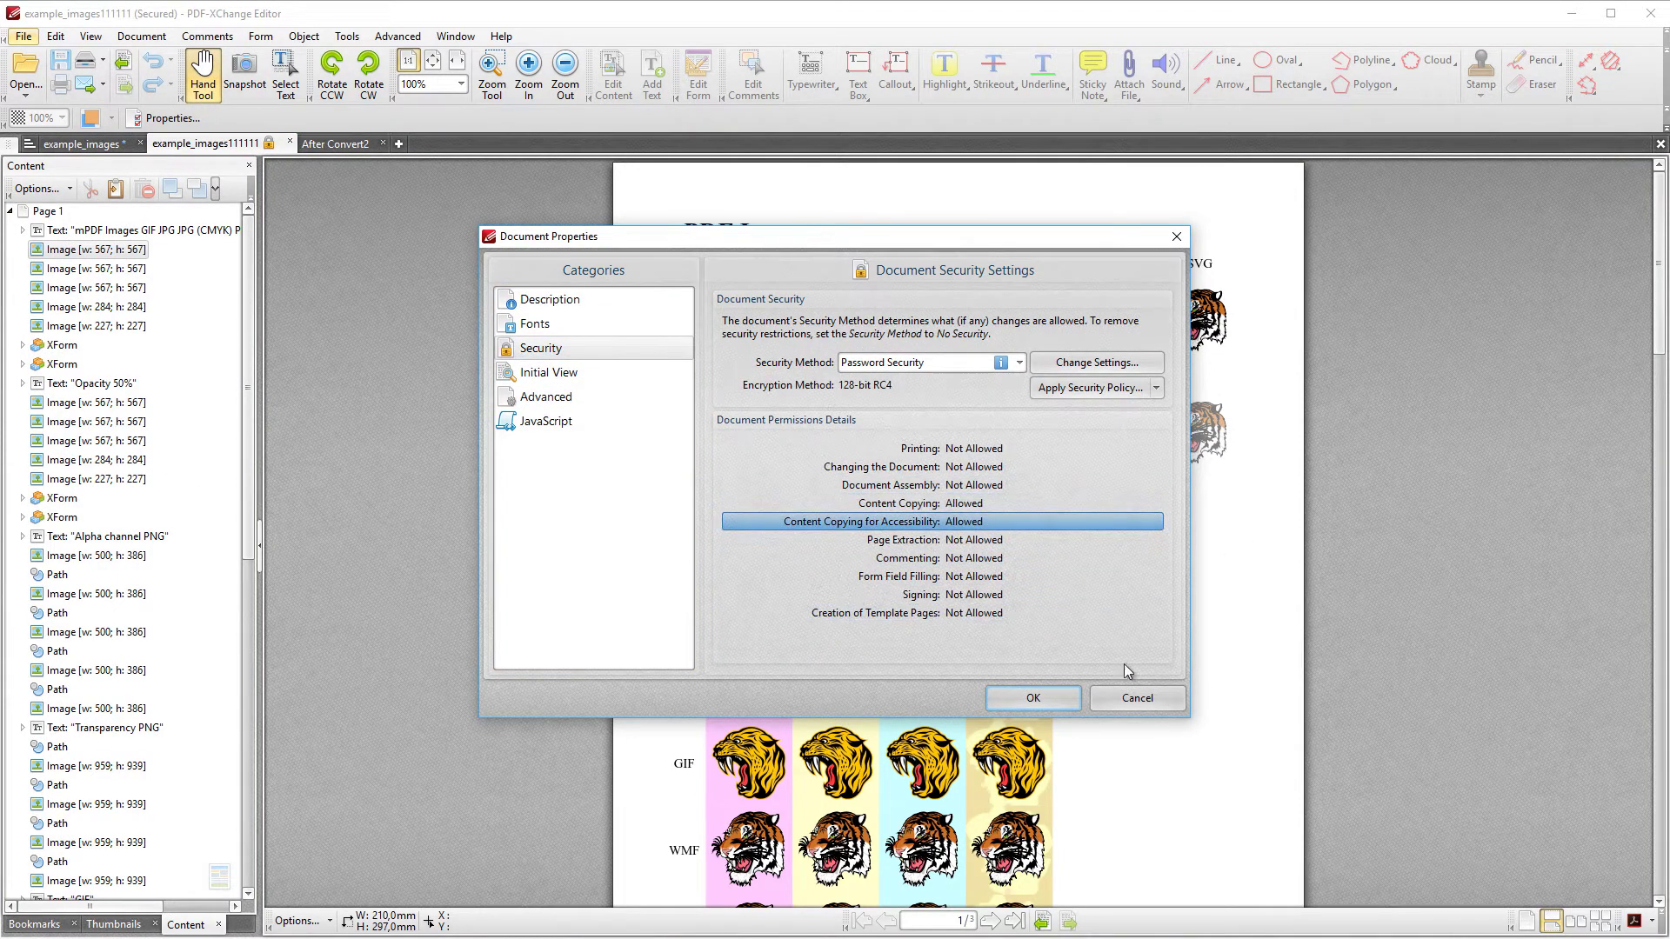
left_click(1139, 695)
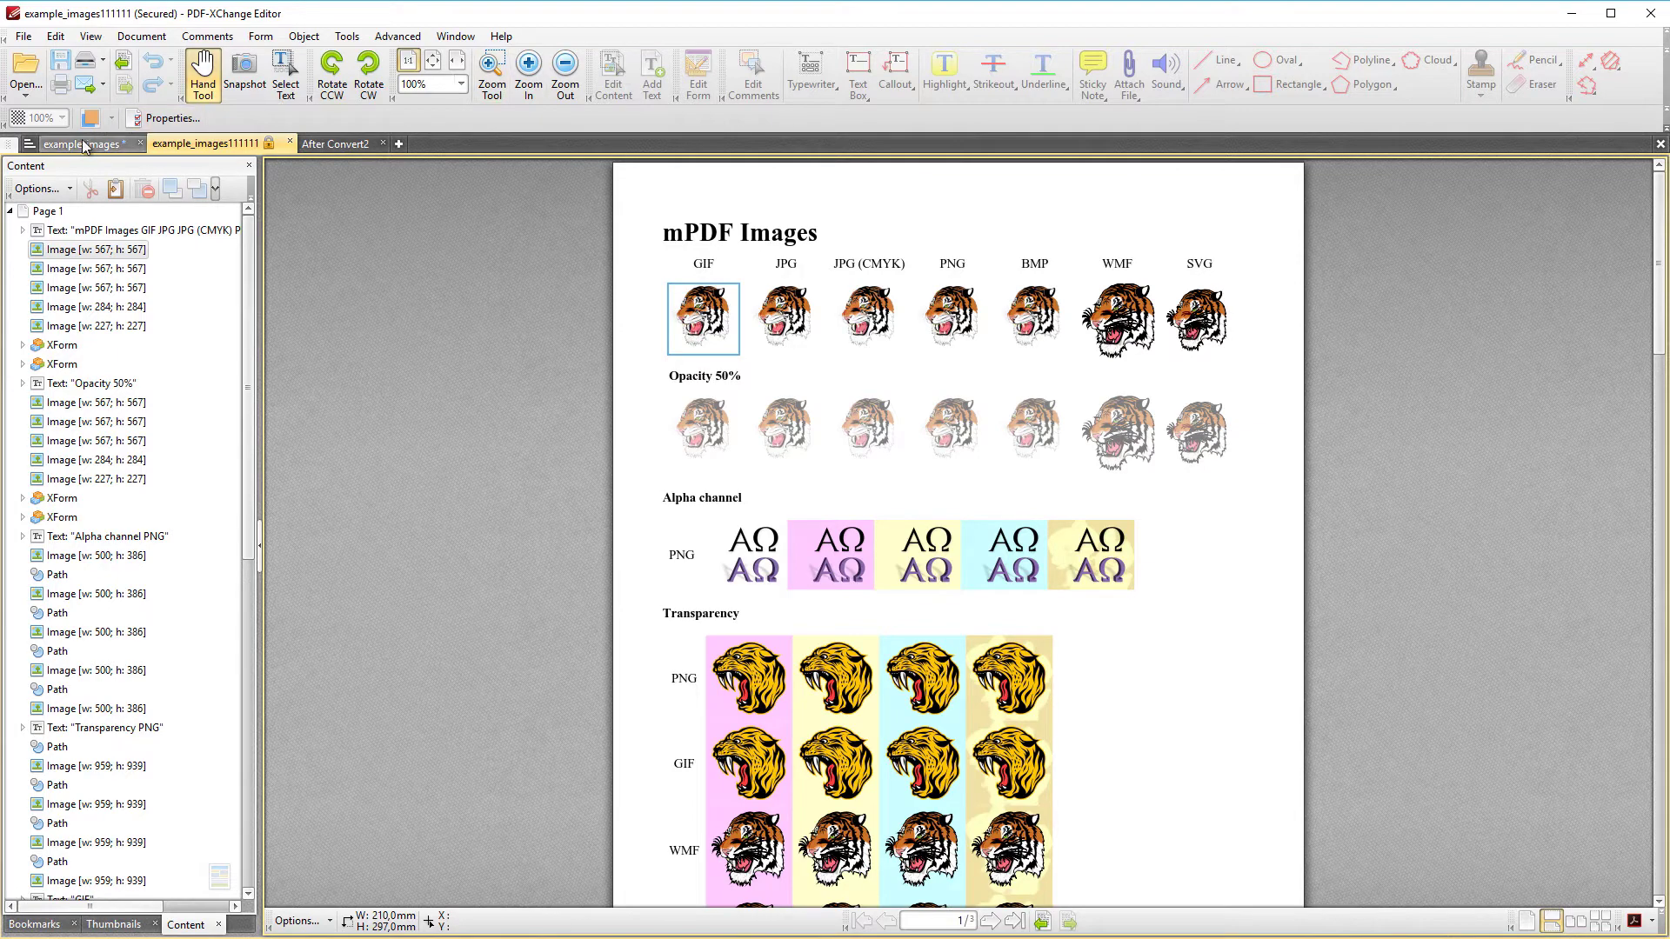
Step: Save the secured copy's GIF tiger image to Project (D:) as 1.png, overwriting the old file
right_click(105, 252)
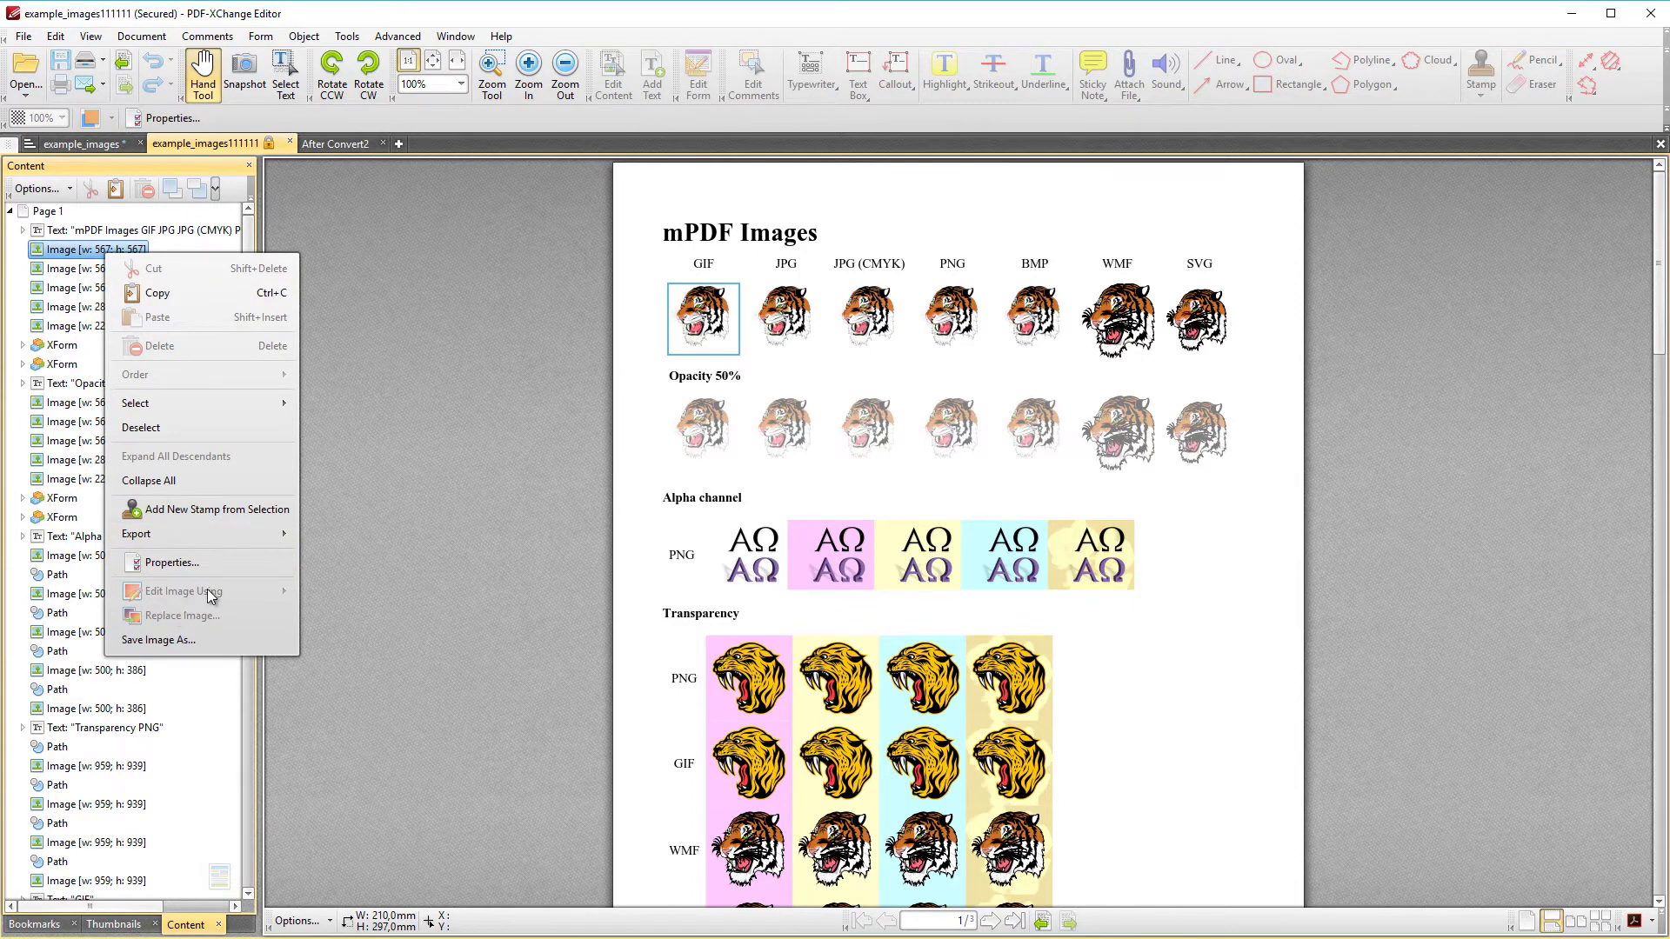
left_click(159, 641)
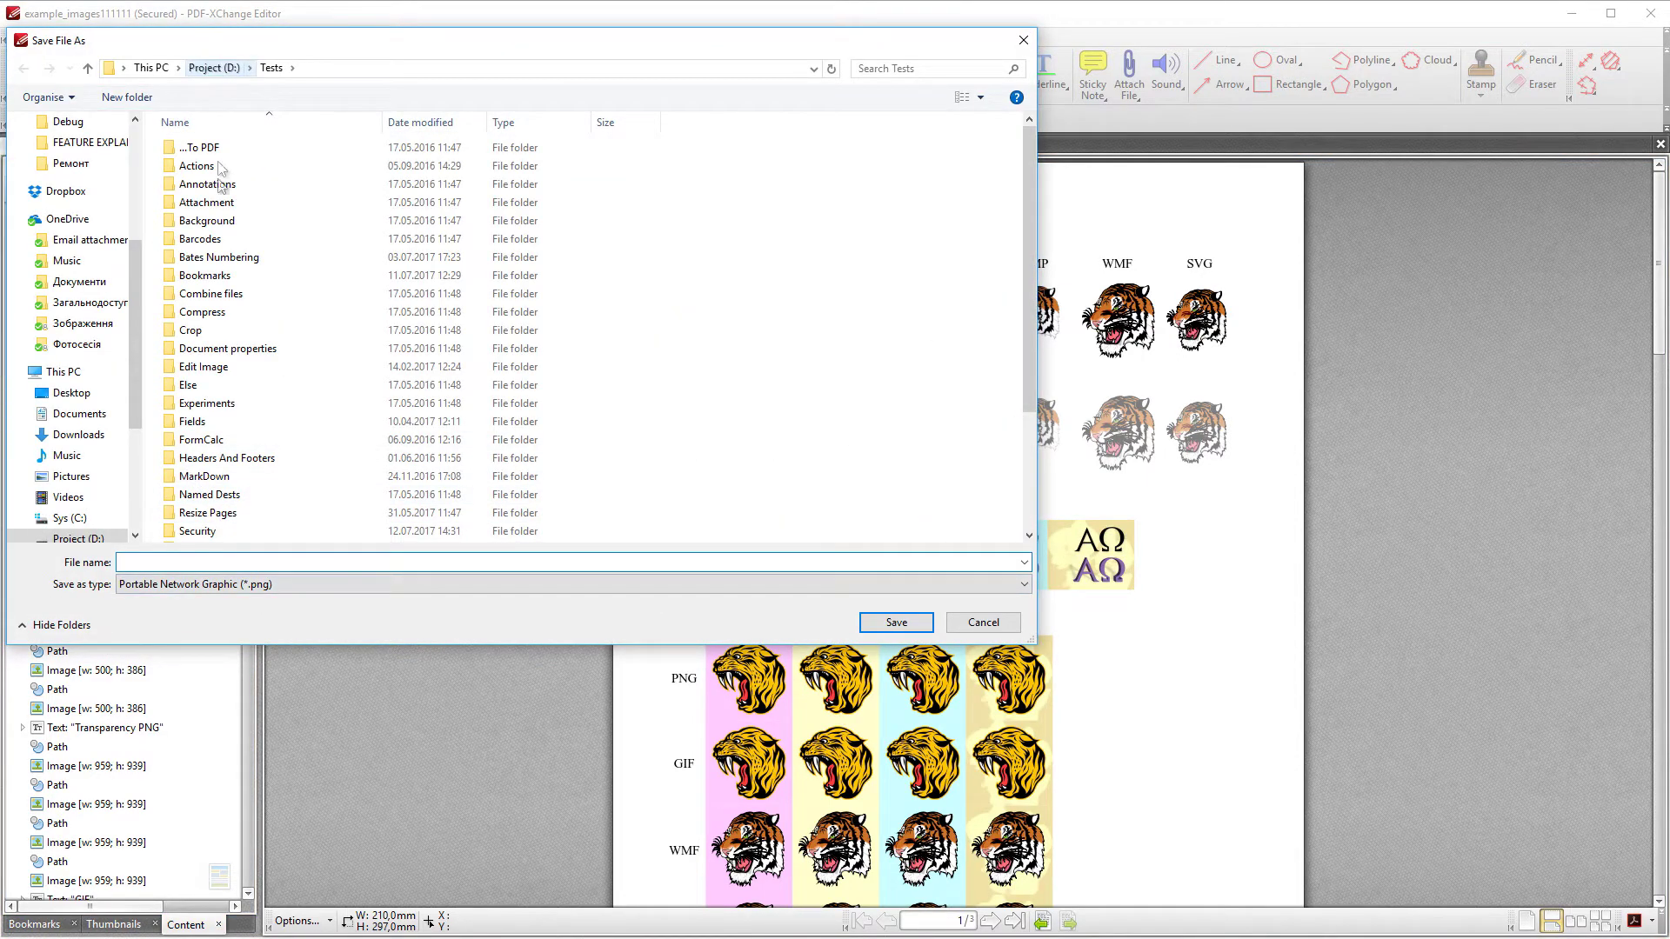
left_click(191, 477)
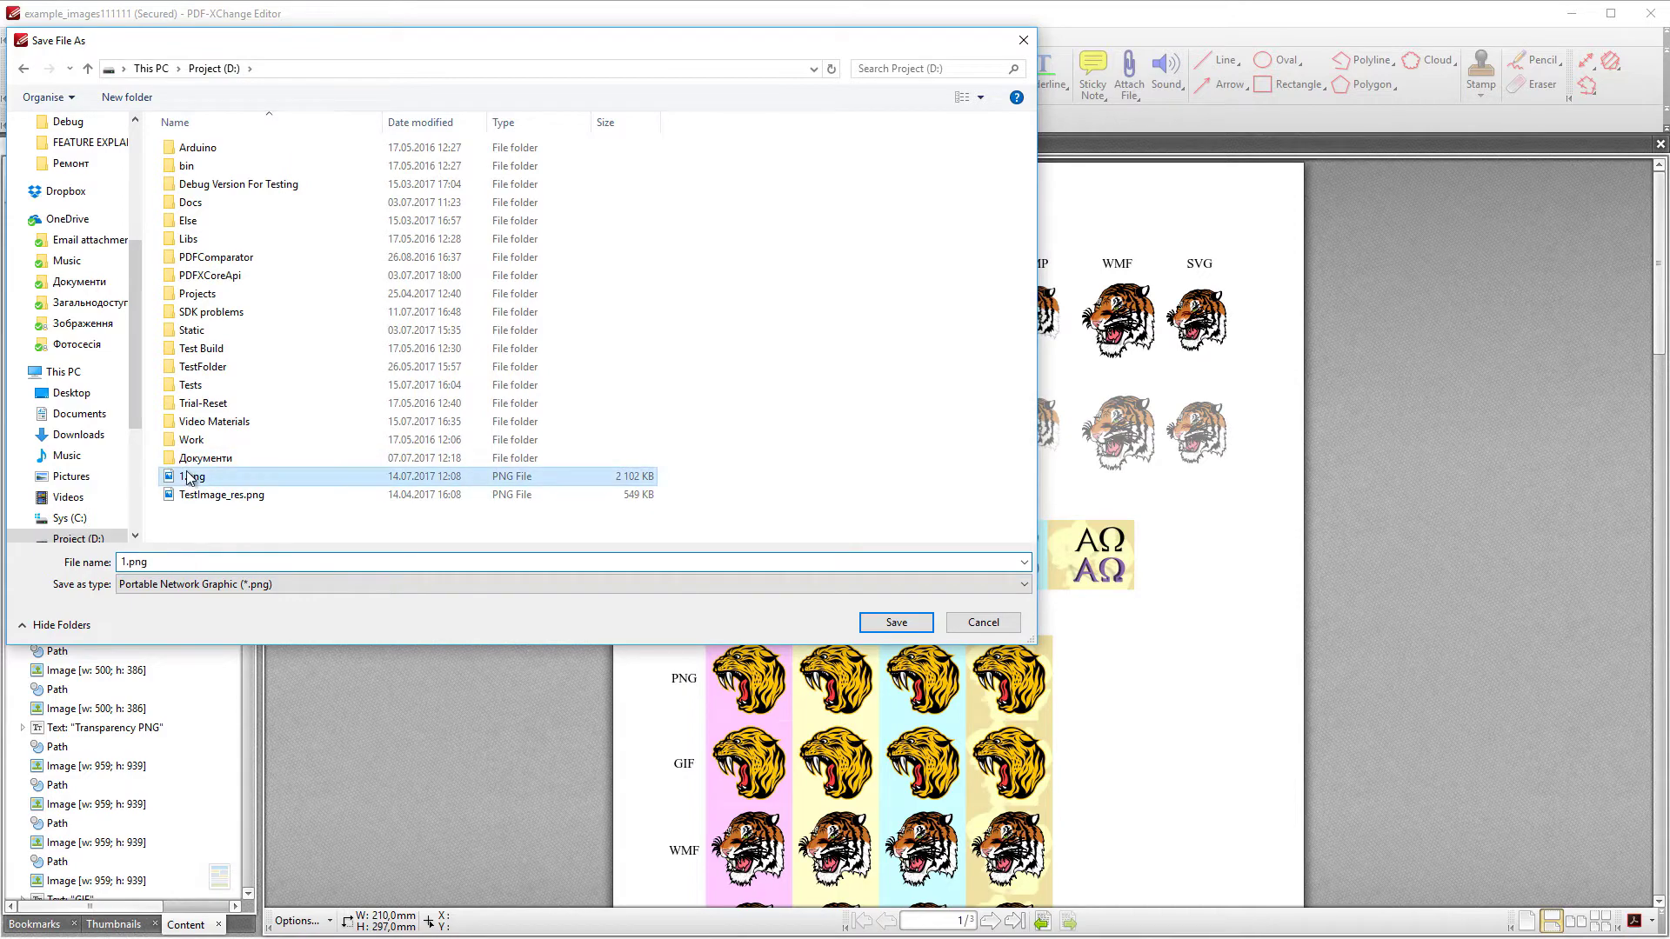
left_click(896, 622)
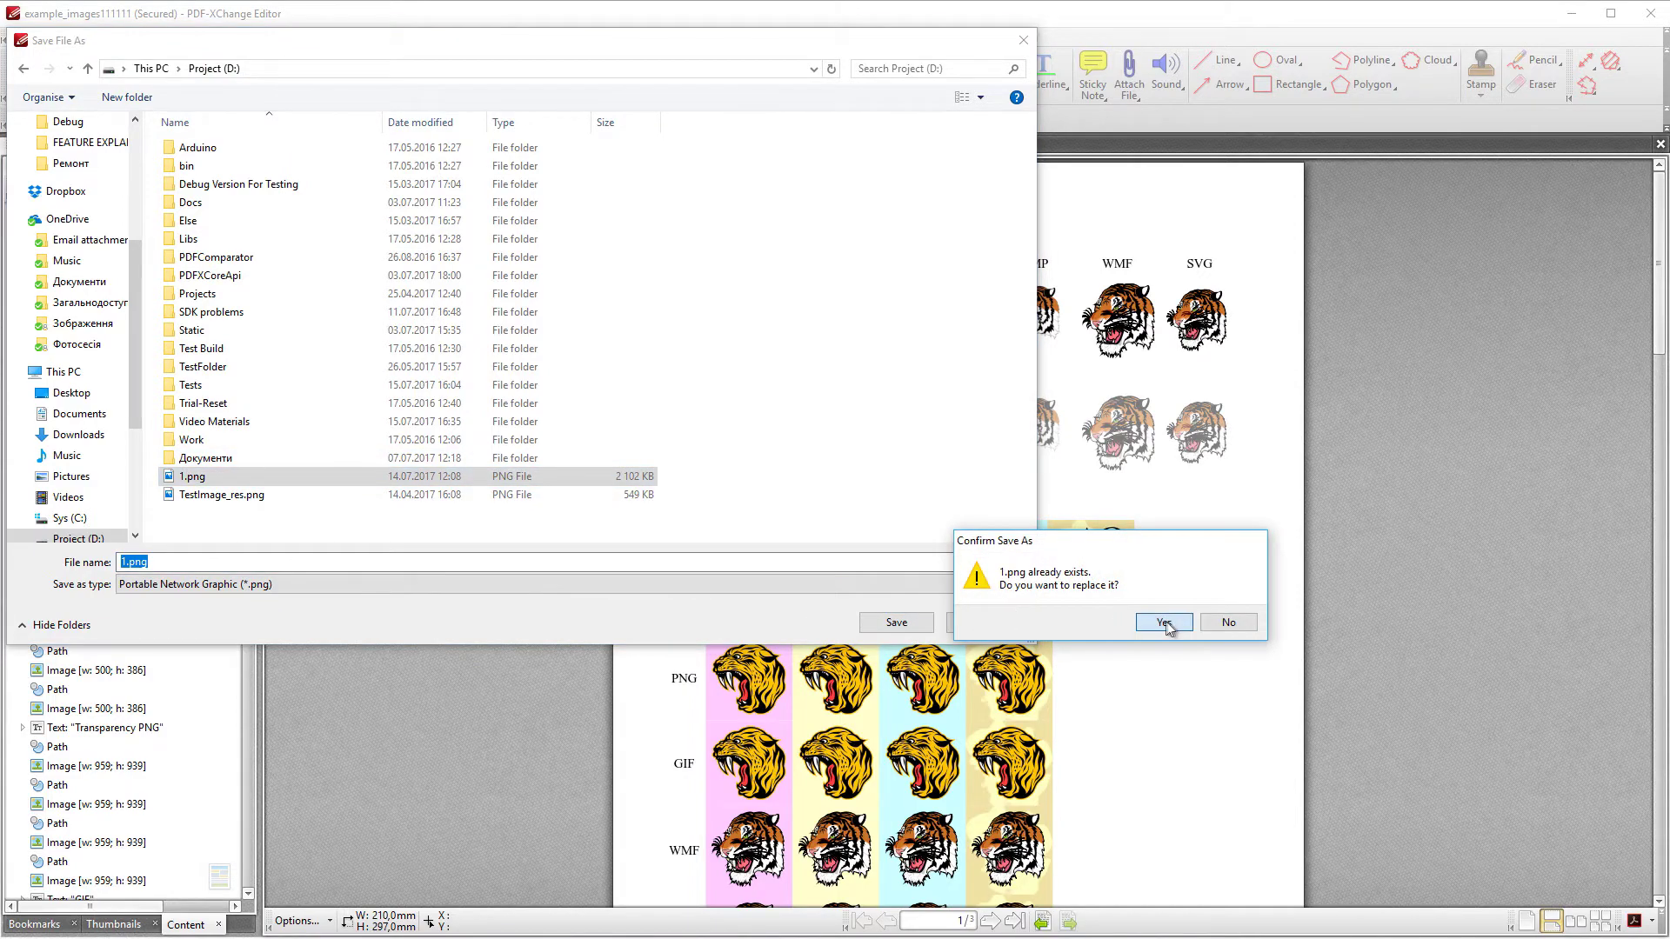
left_click(1075, 623)
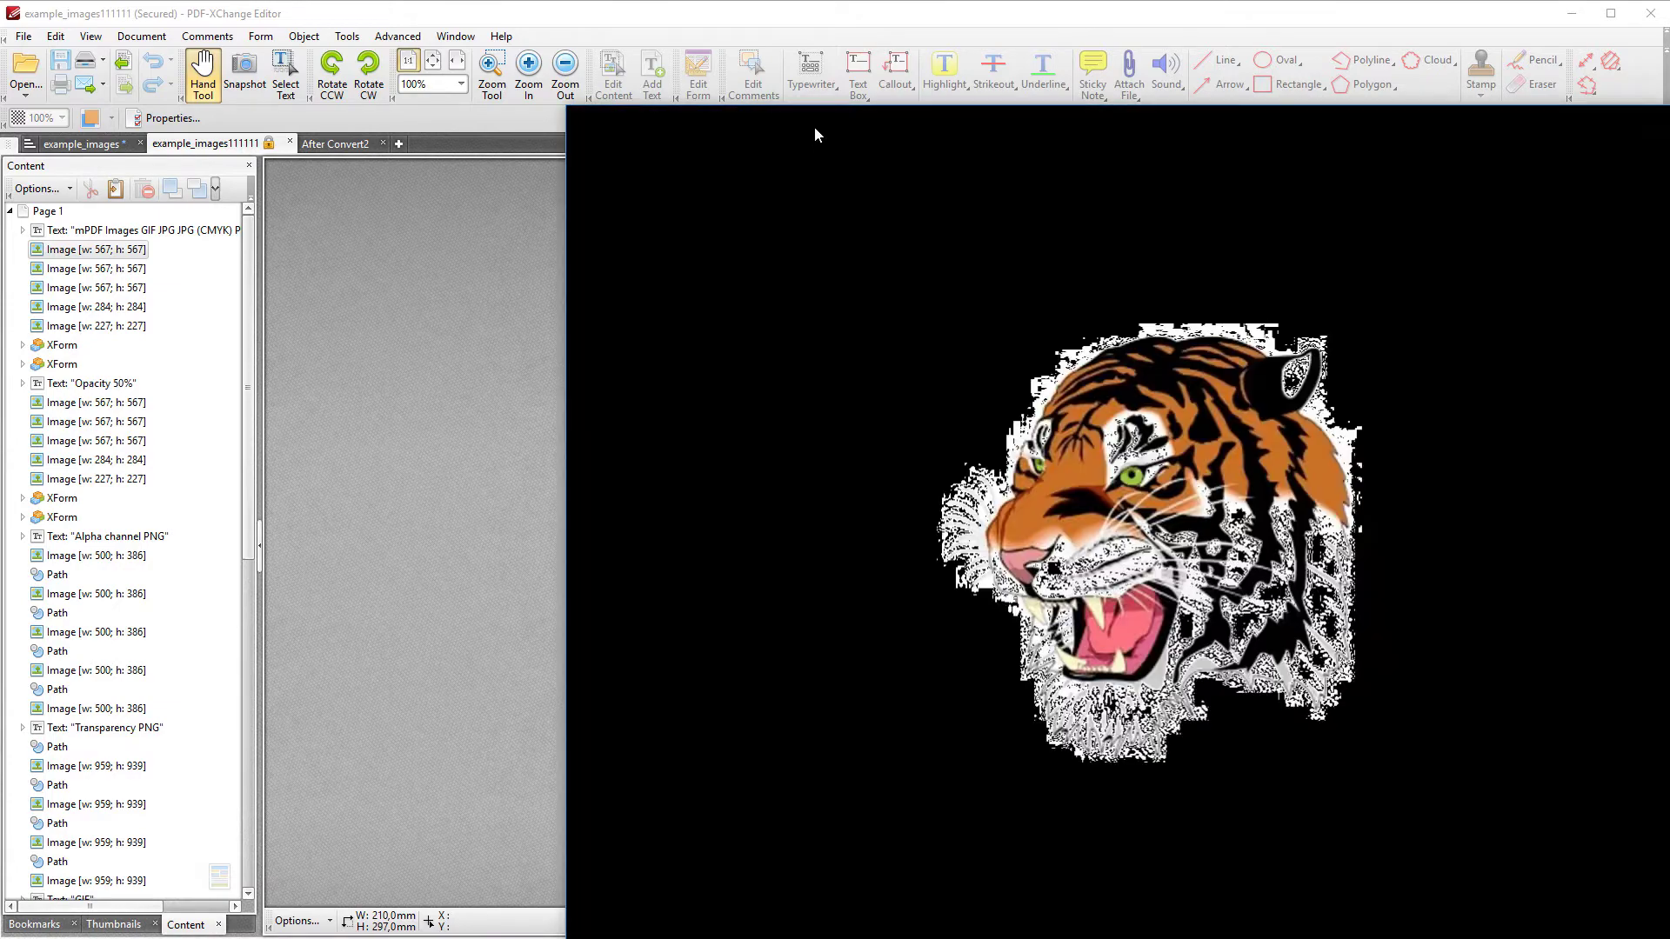
Step: Close the Photos viewer and bring PDF-XChange Editor back to the front
key("alt+F4")
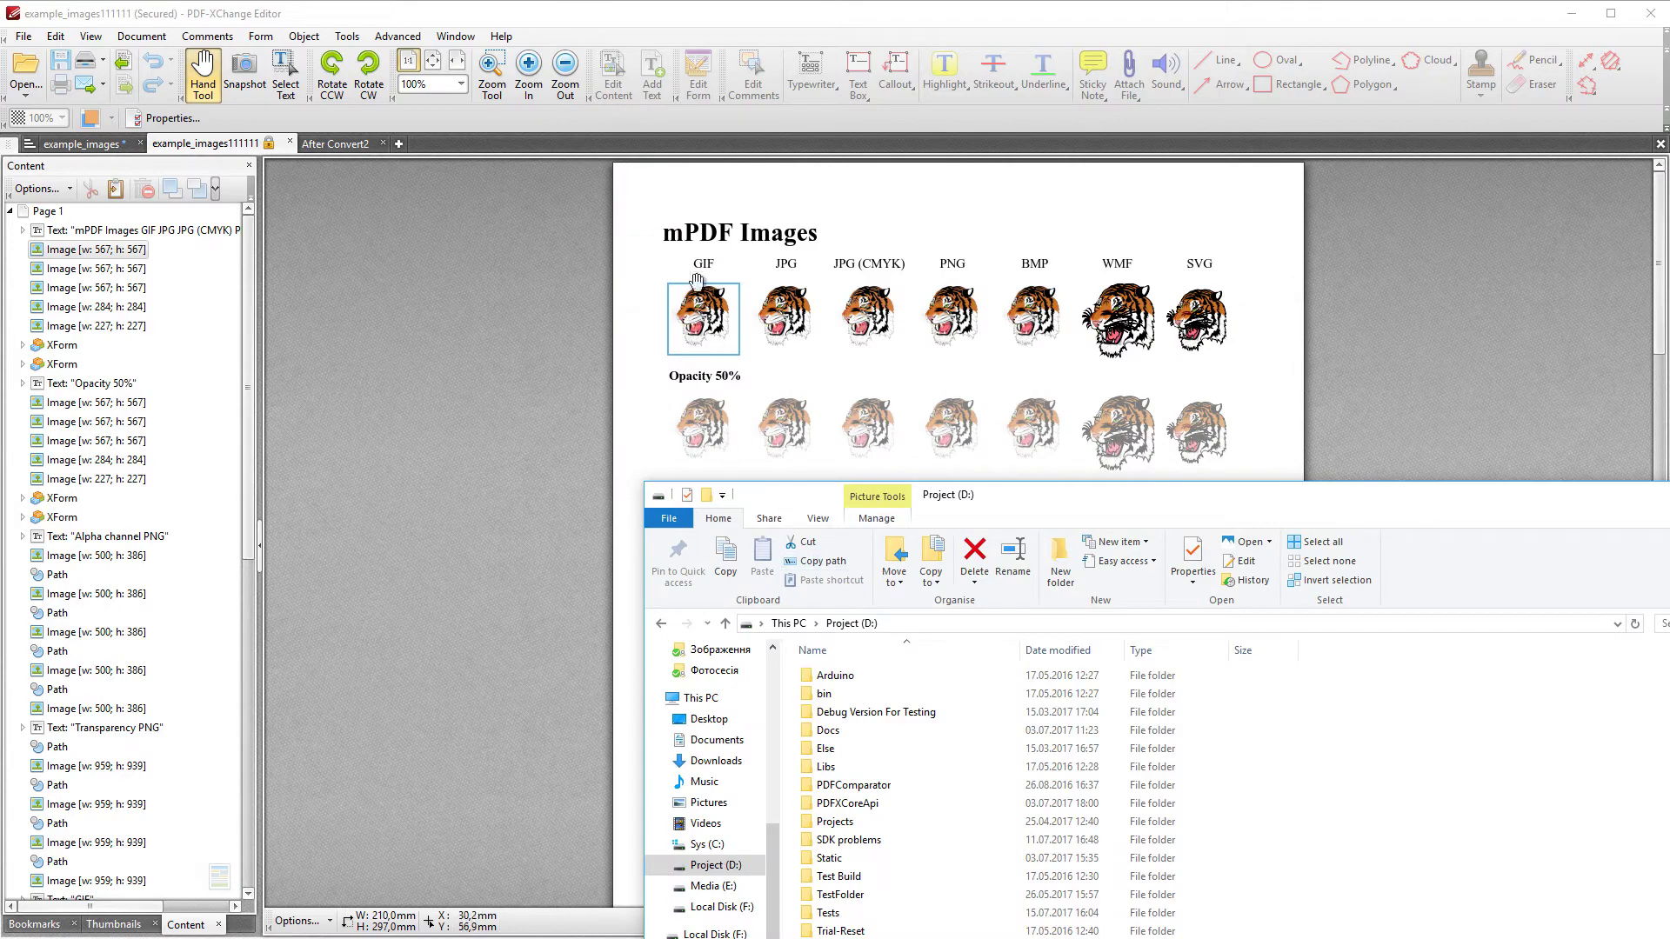
left_click(378, 16)
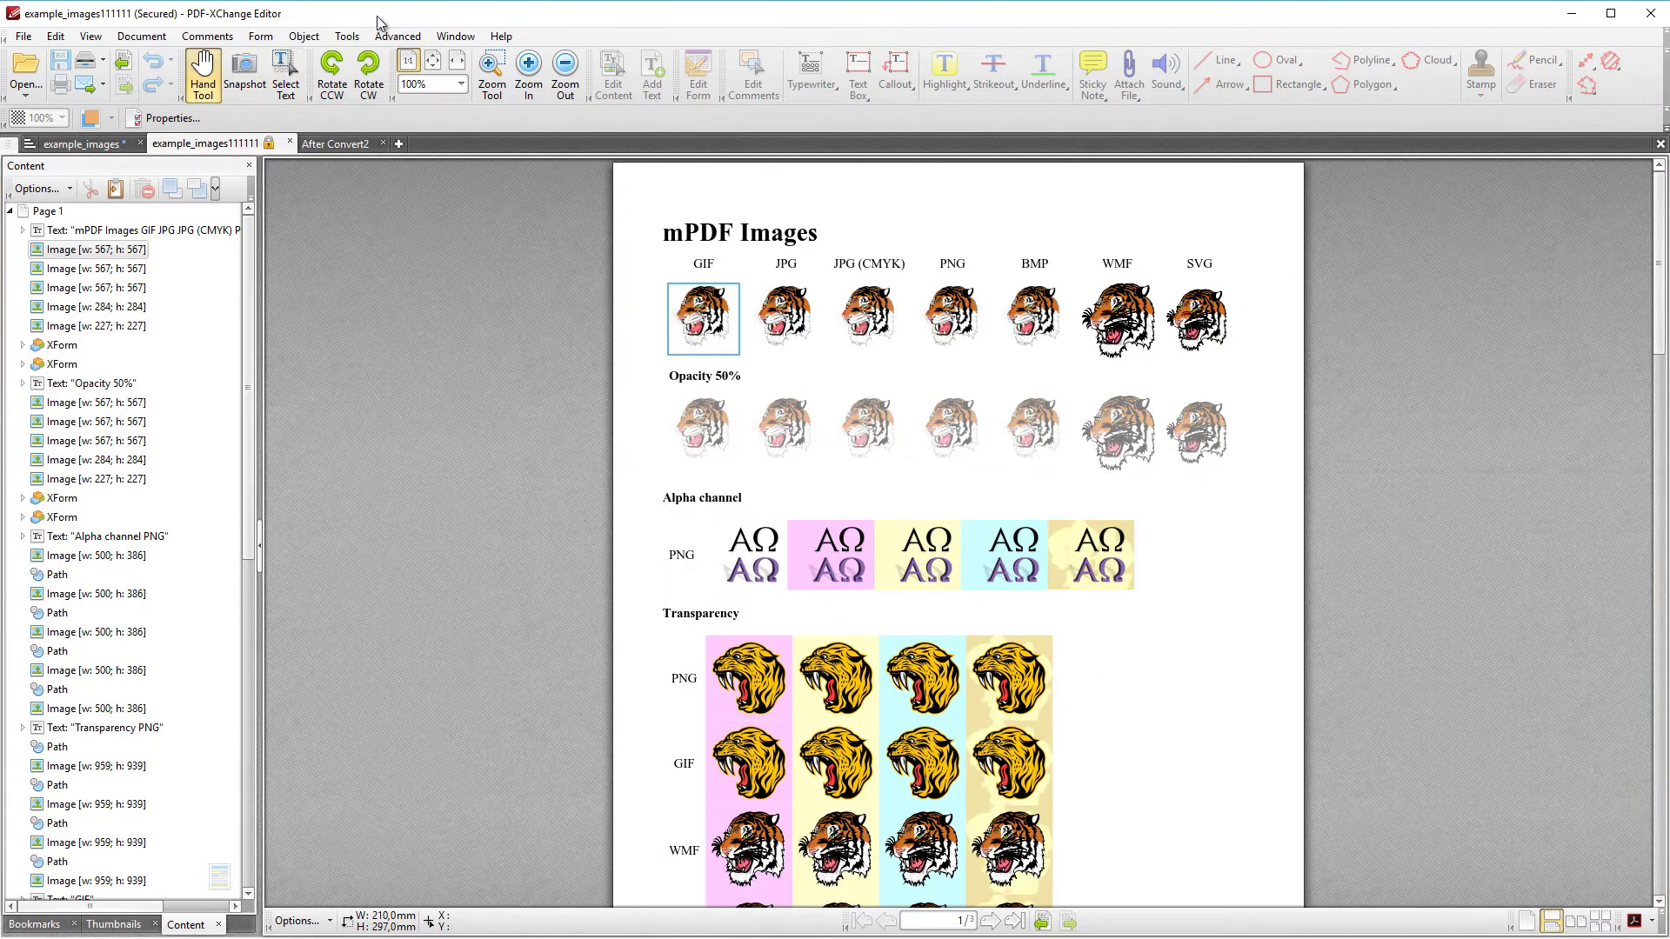
Step: Switch to the example_images document and browse the Object > Image menu without acting
left_click(110, 150)
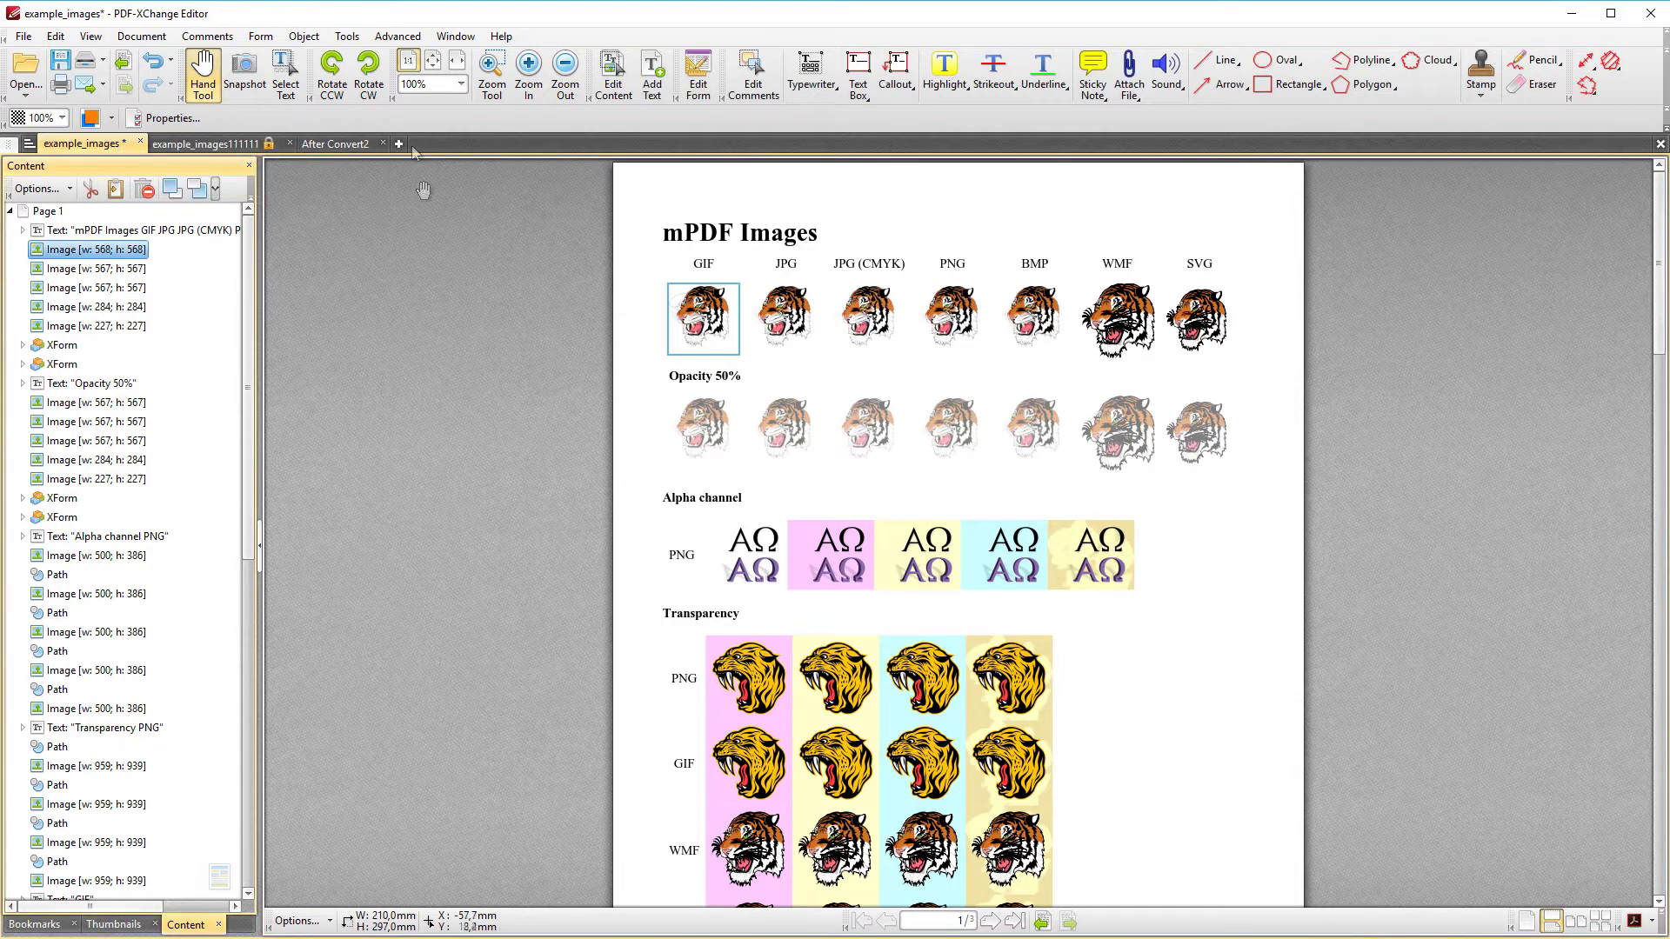
left_click(365, 256)
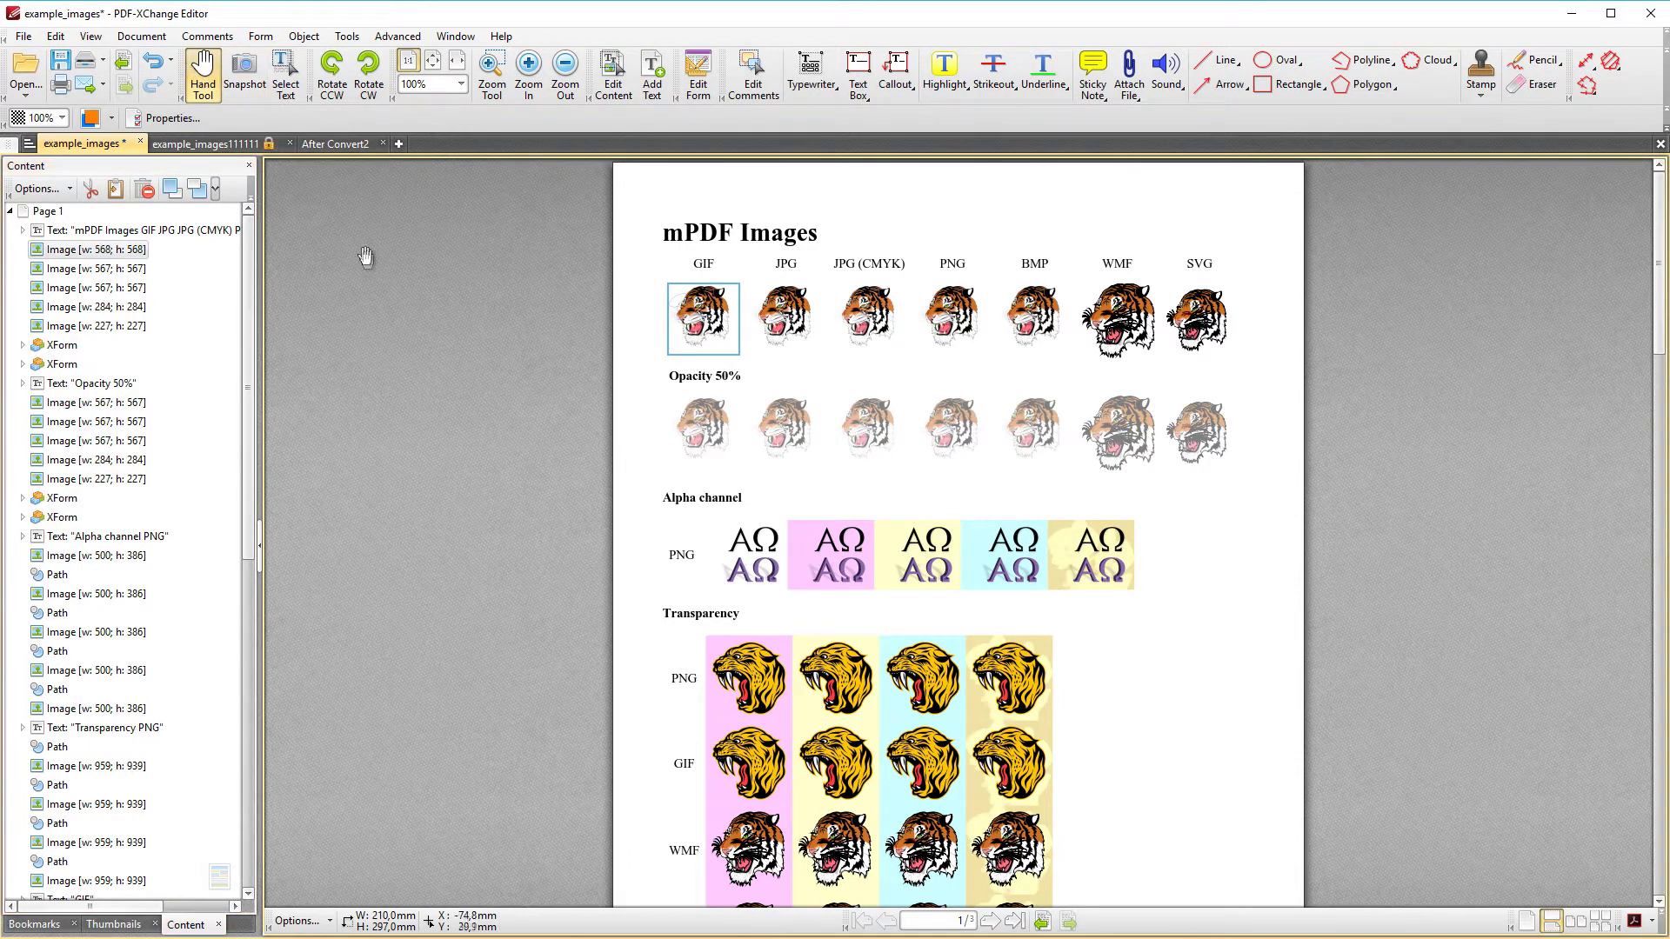
left_click(313, 40)
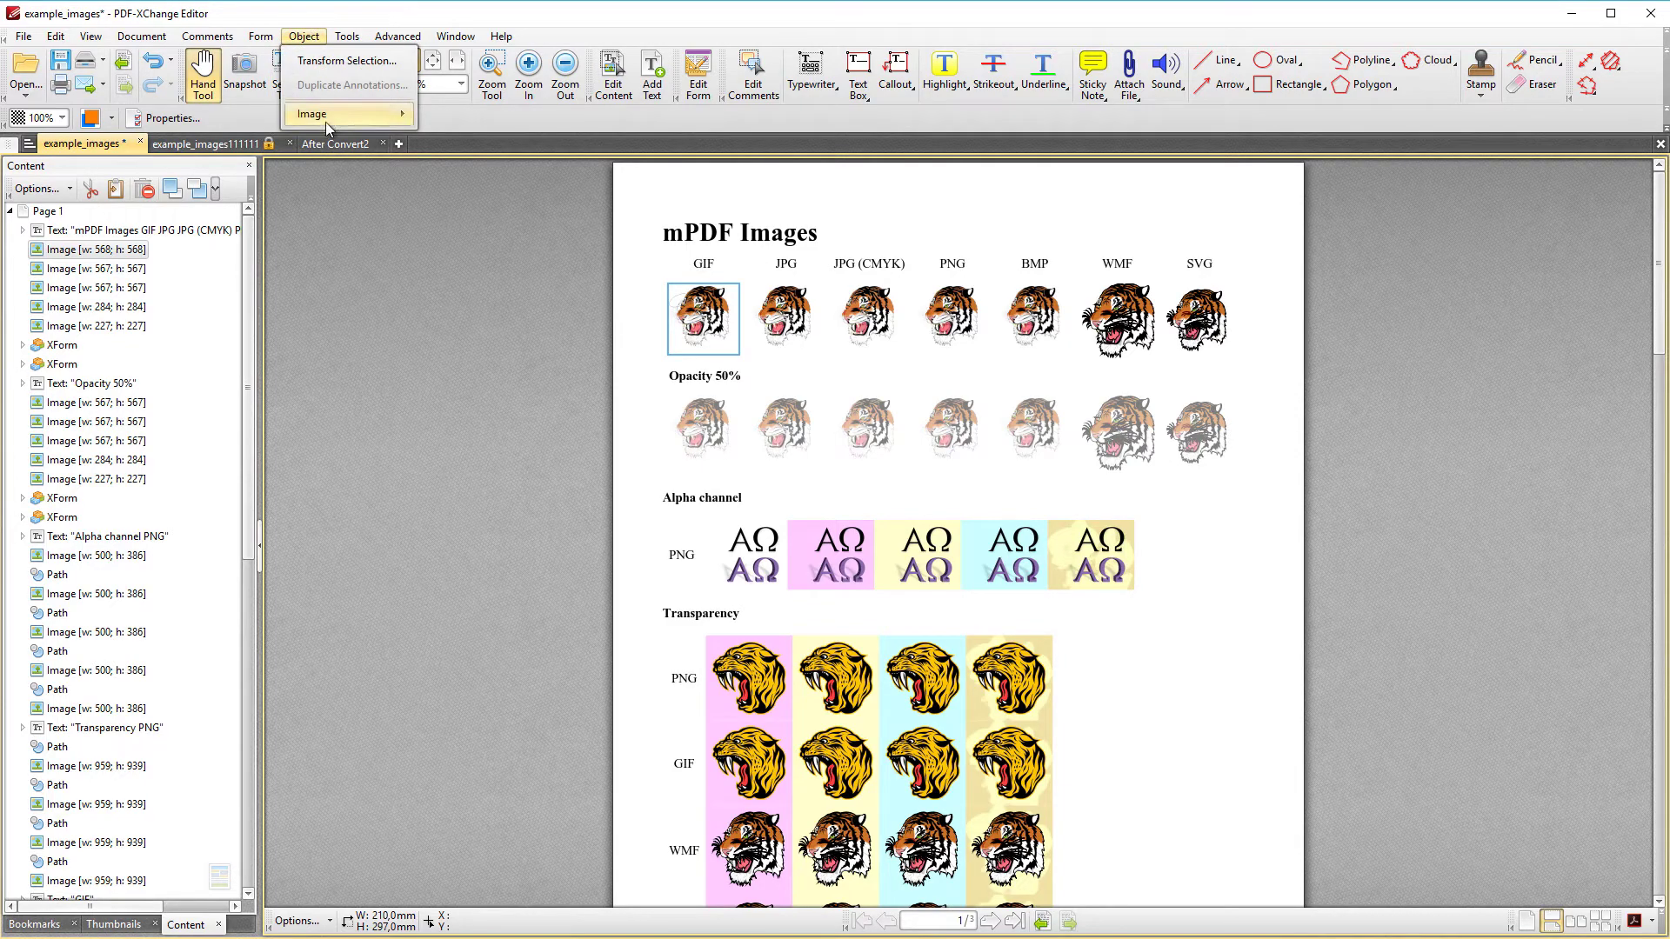
mouse_move(325, 118)
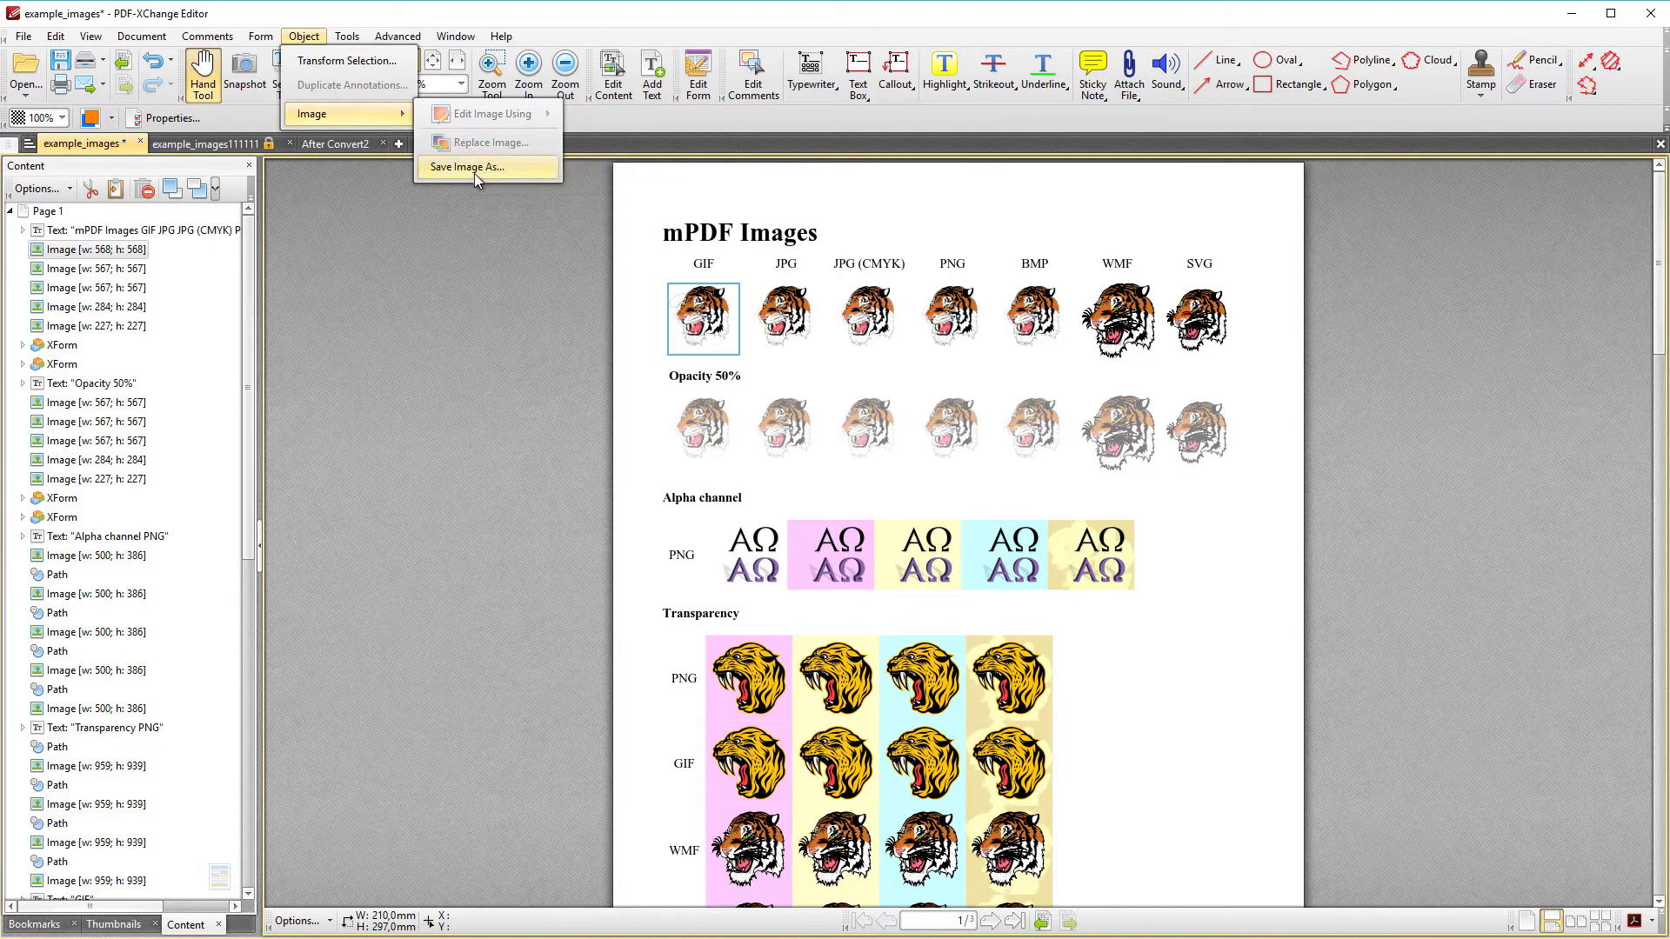
left_click(404, 246)
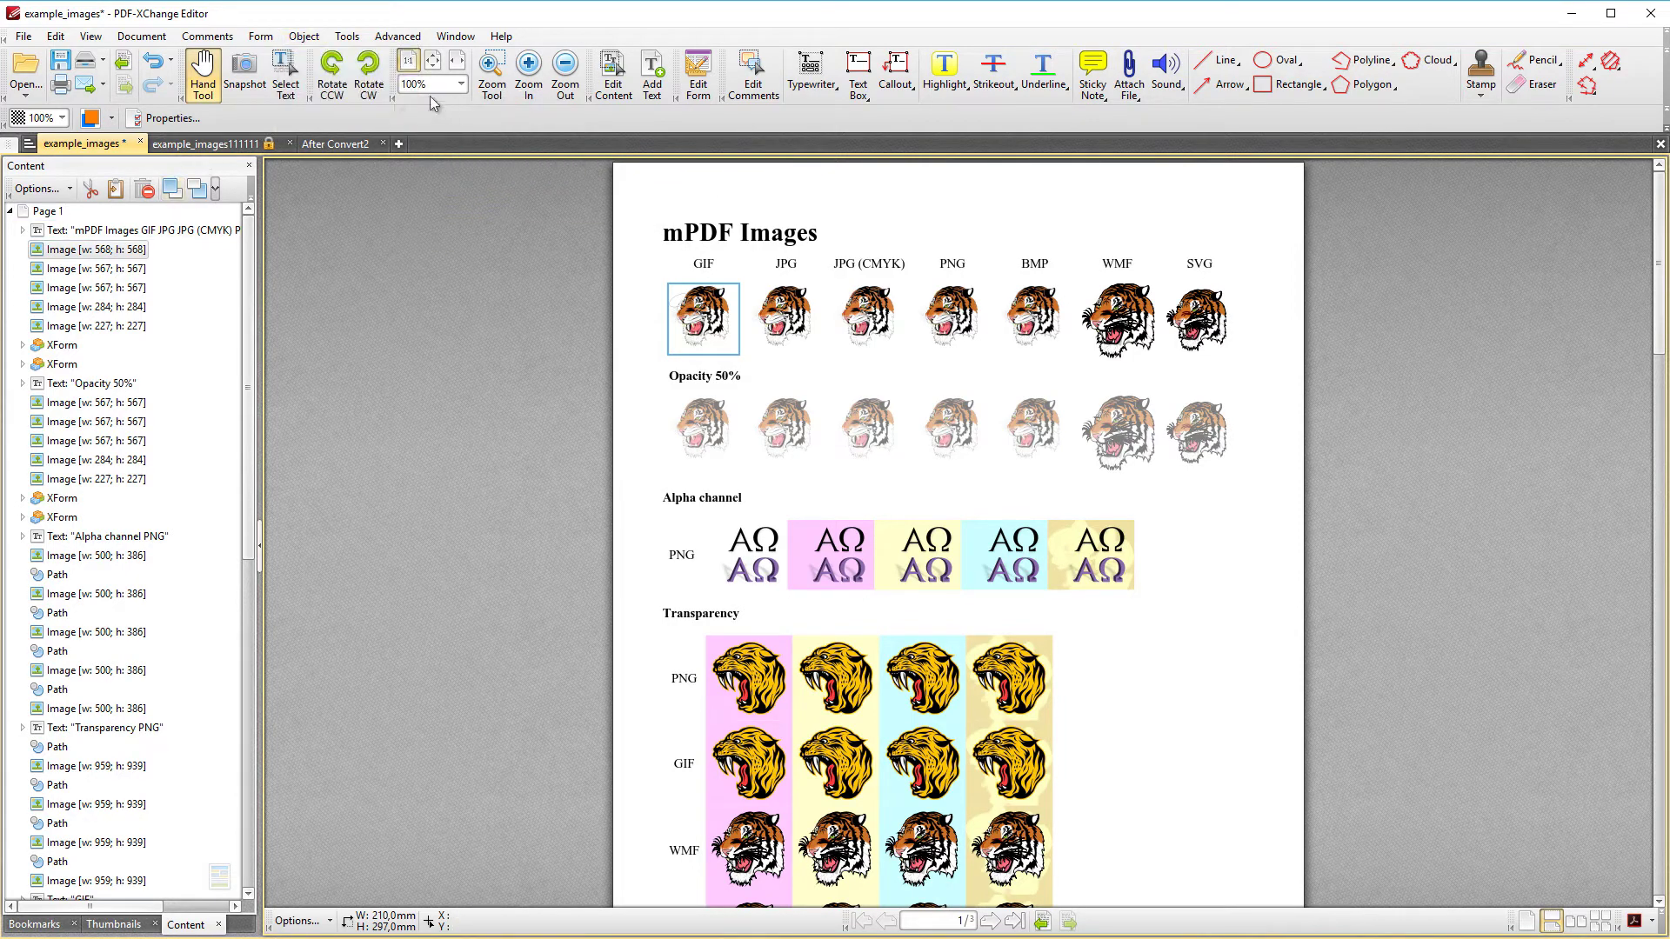
Step: Select the JPG tiger and save it to Project (D:) as 1.png, replacing the existing file
left_click(283, 76)
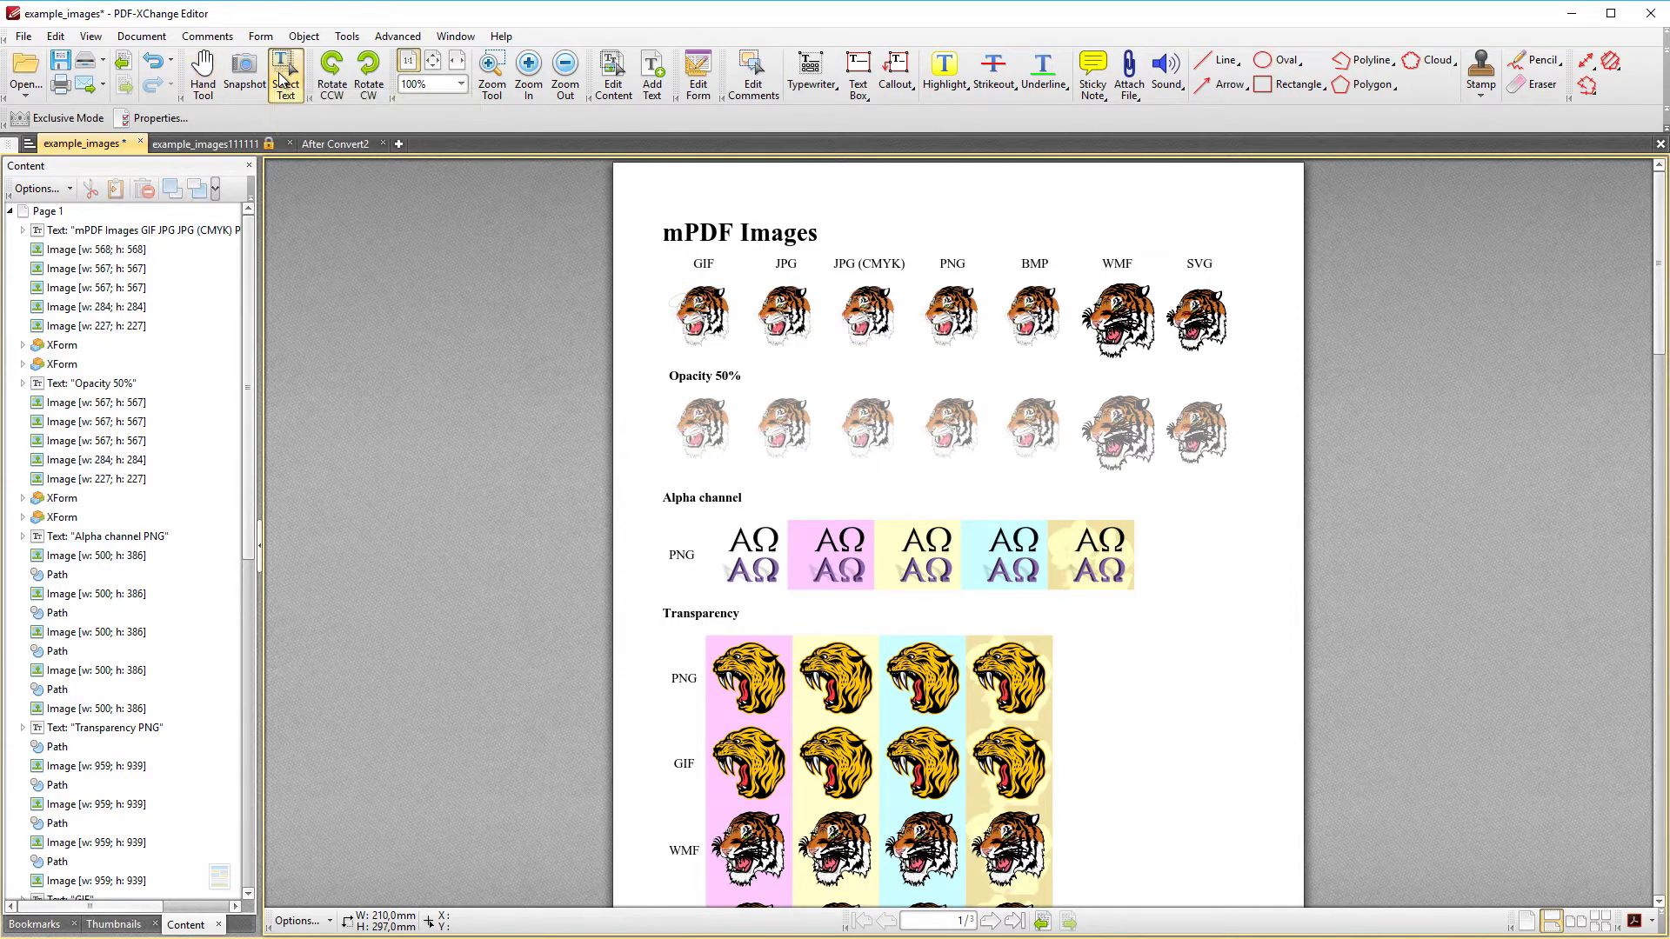
left_click(784, 311)
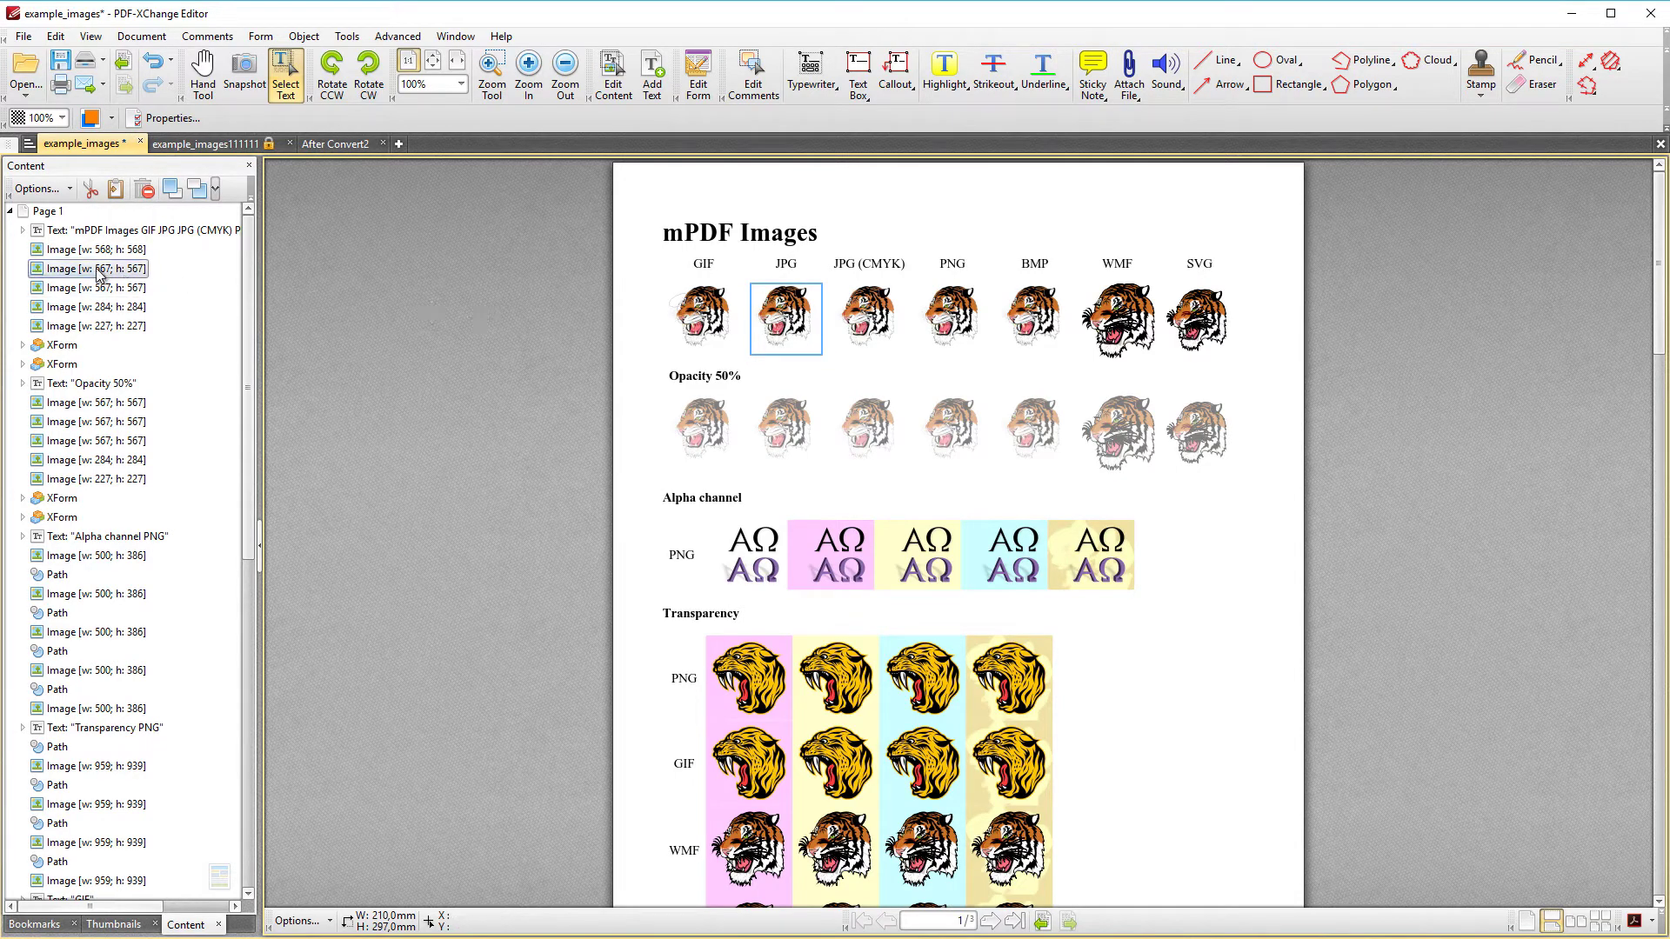
left_click(304, 36)
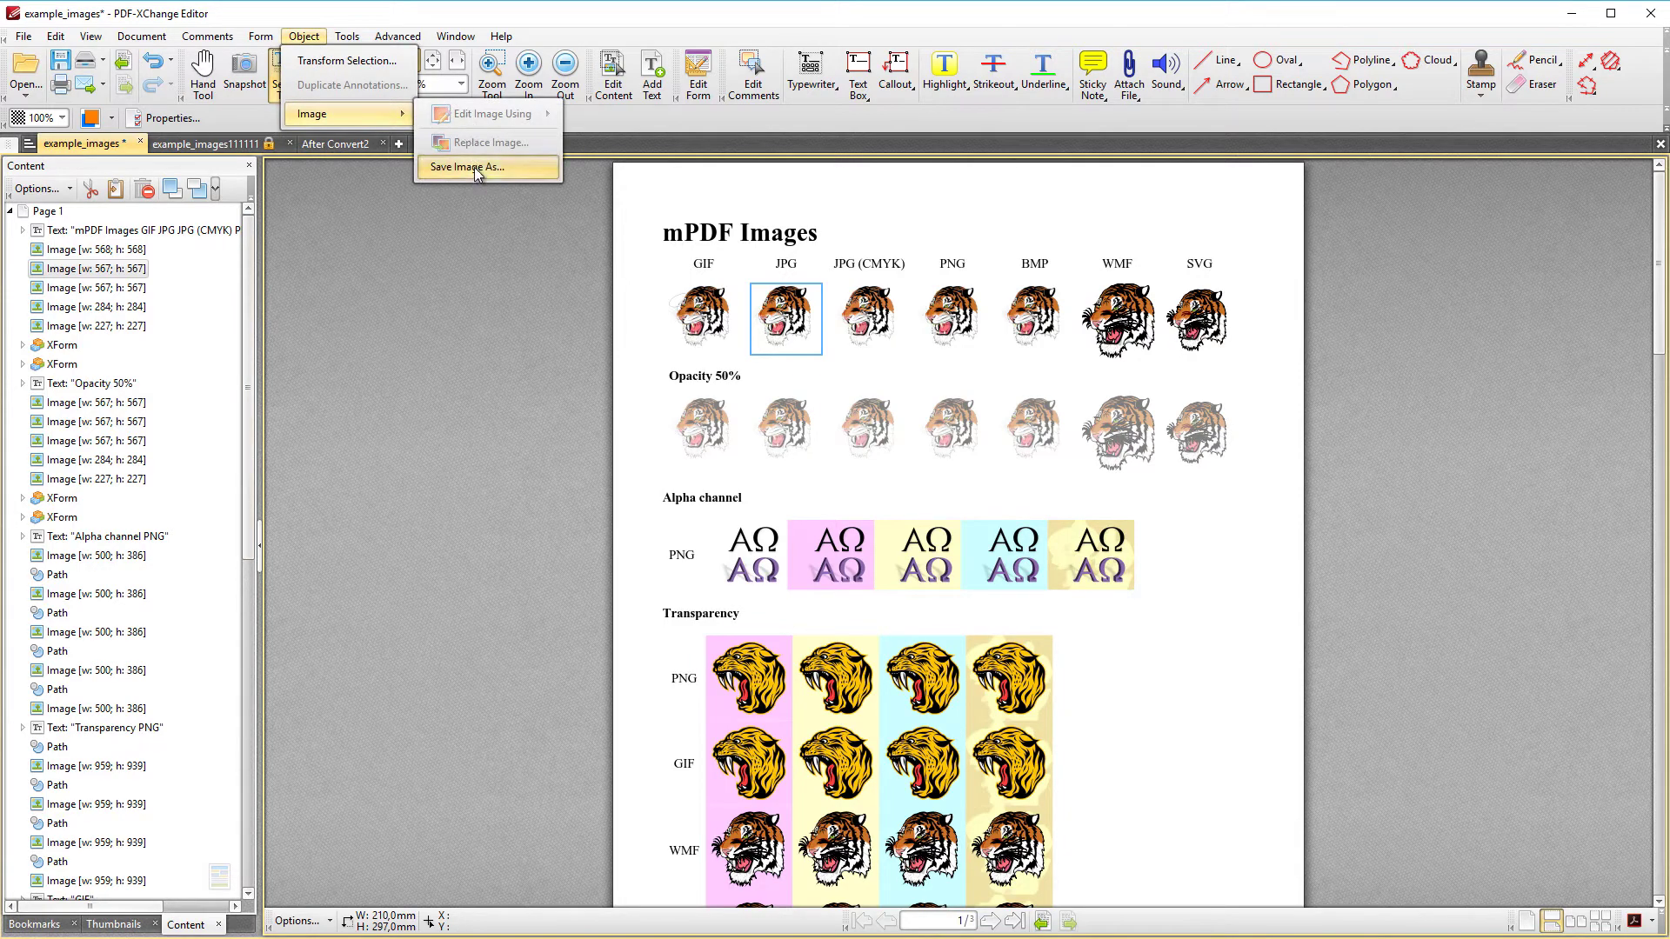
left_click(475, 167)
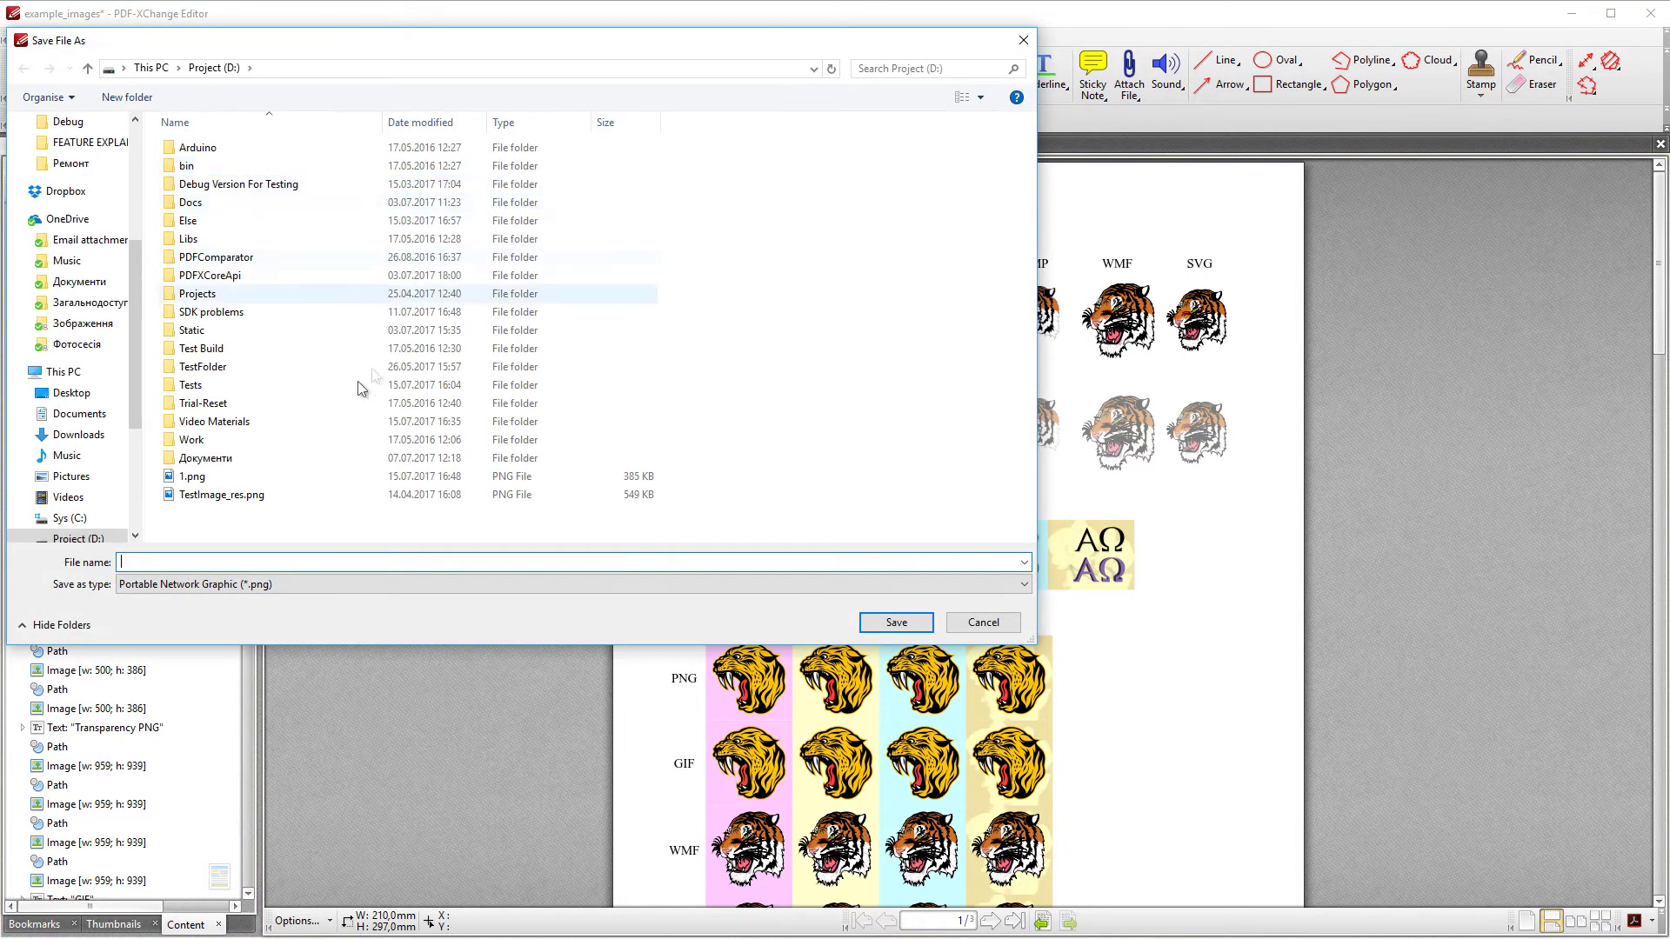
left_click(228, 478)
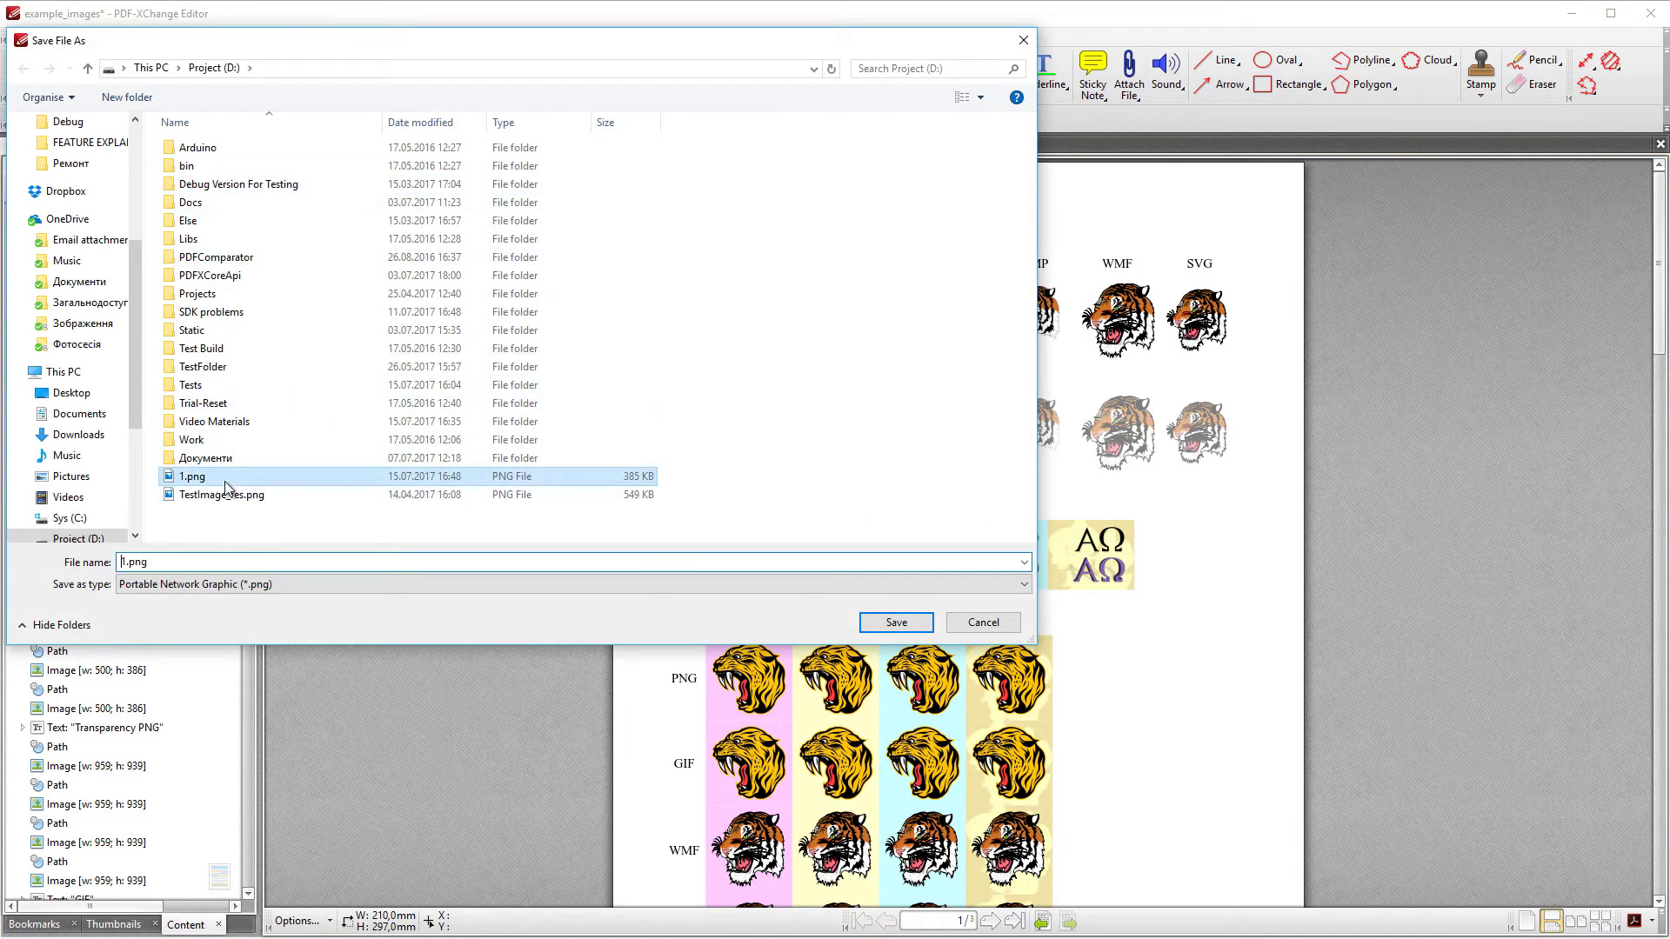
left_click(896, 623)
left_click(1166, 623)
right_click(75, 251)
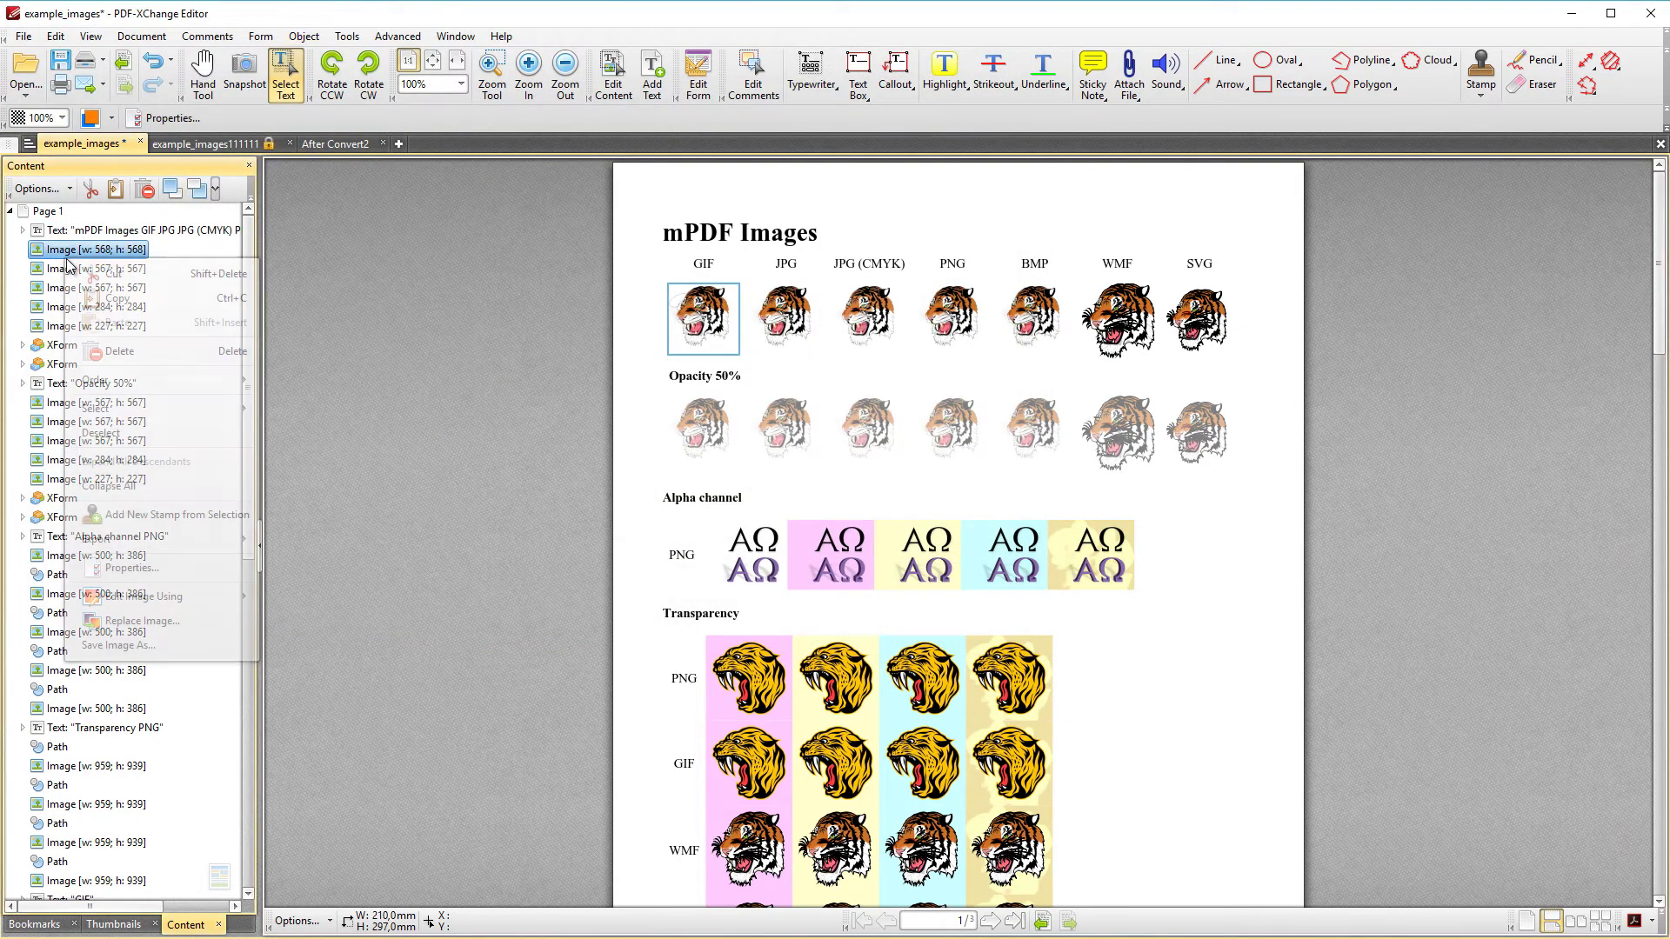
left_click(305, 36)
mouse_move(387, 114)
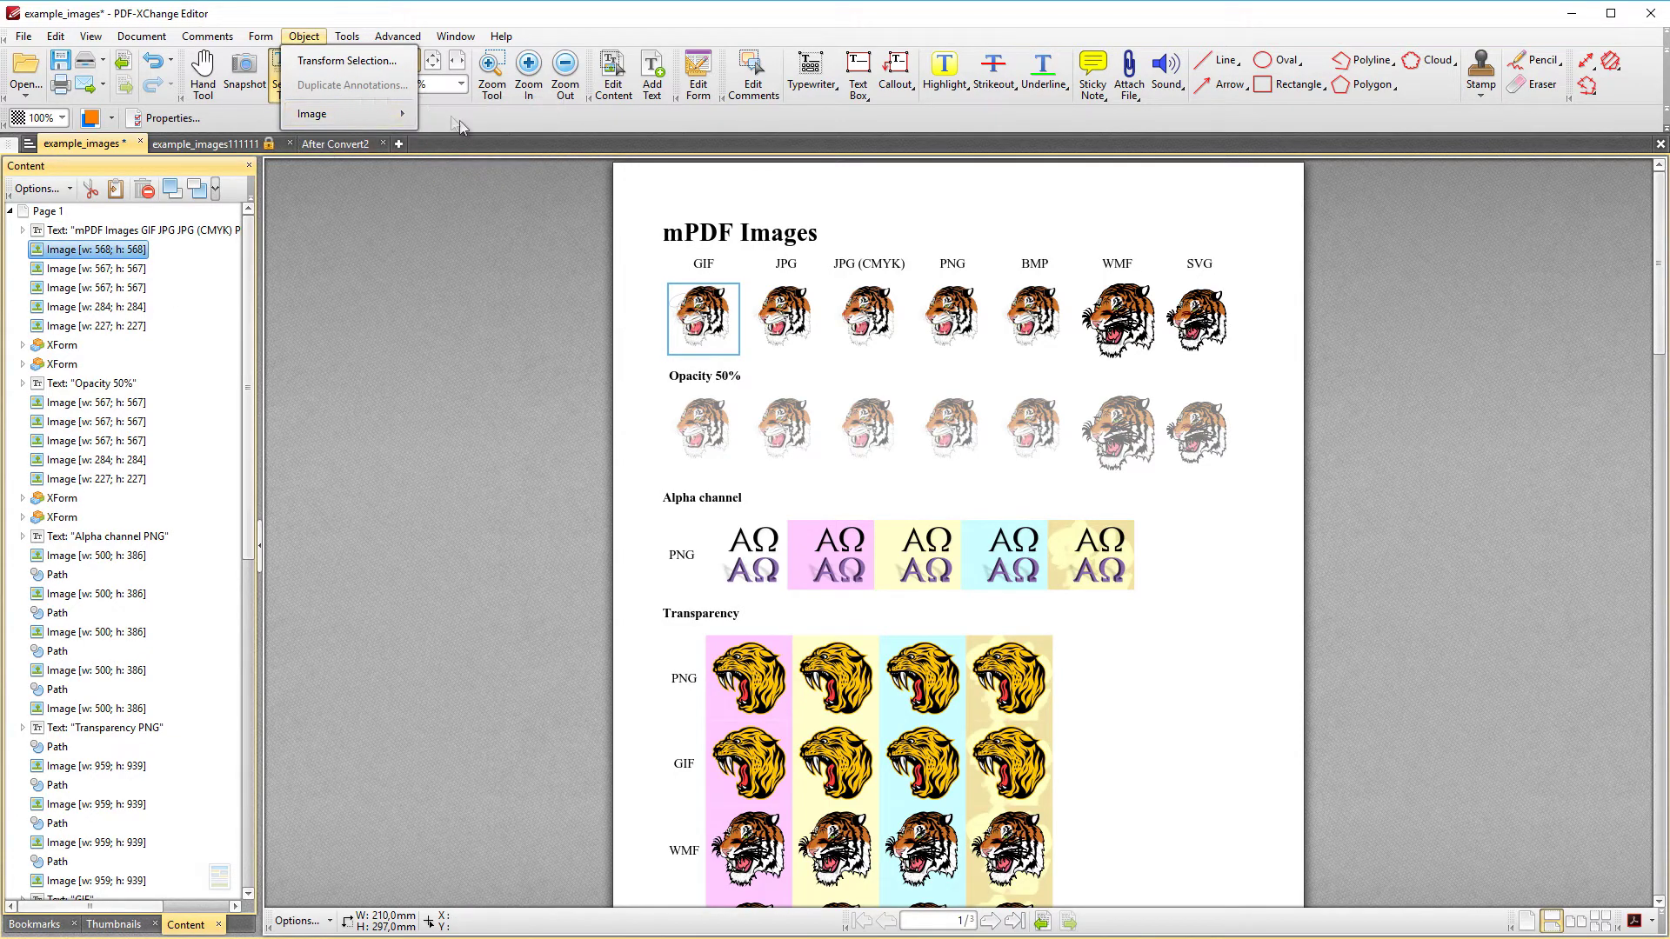
left_click(87, 269)
right_click(84, 268)
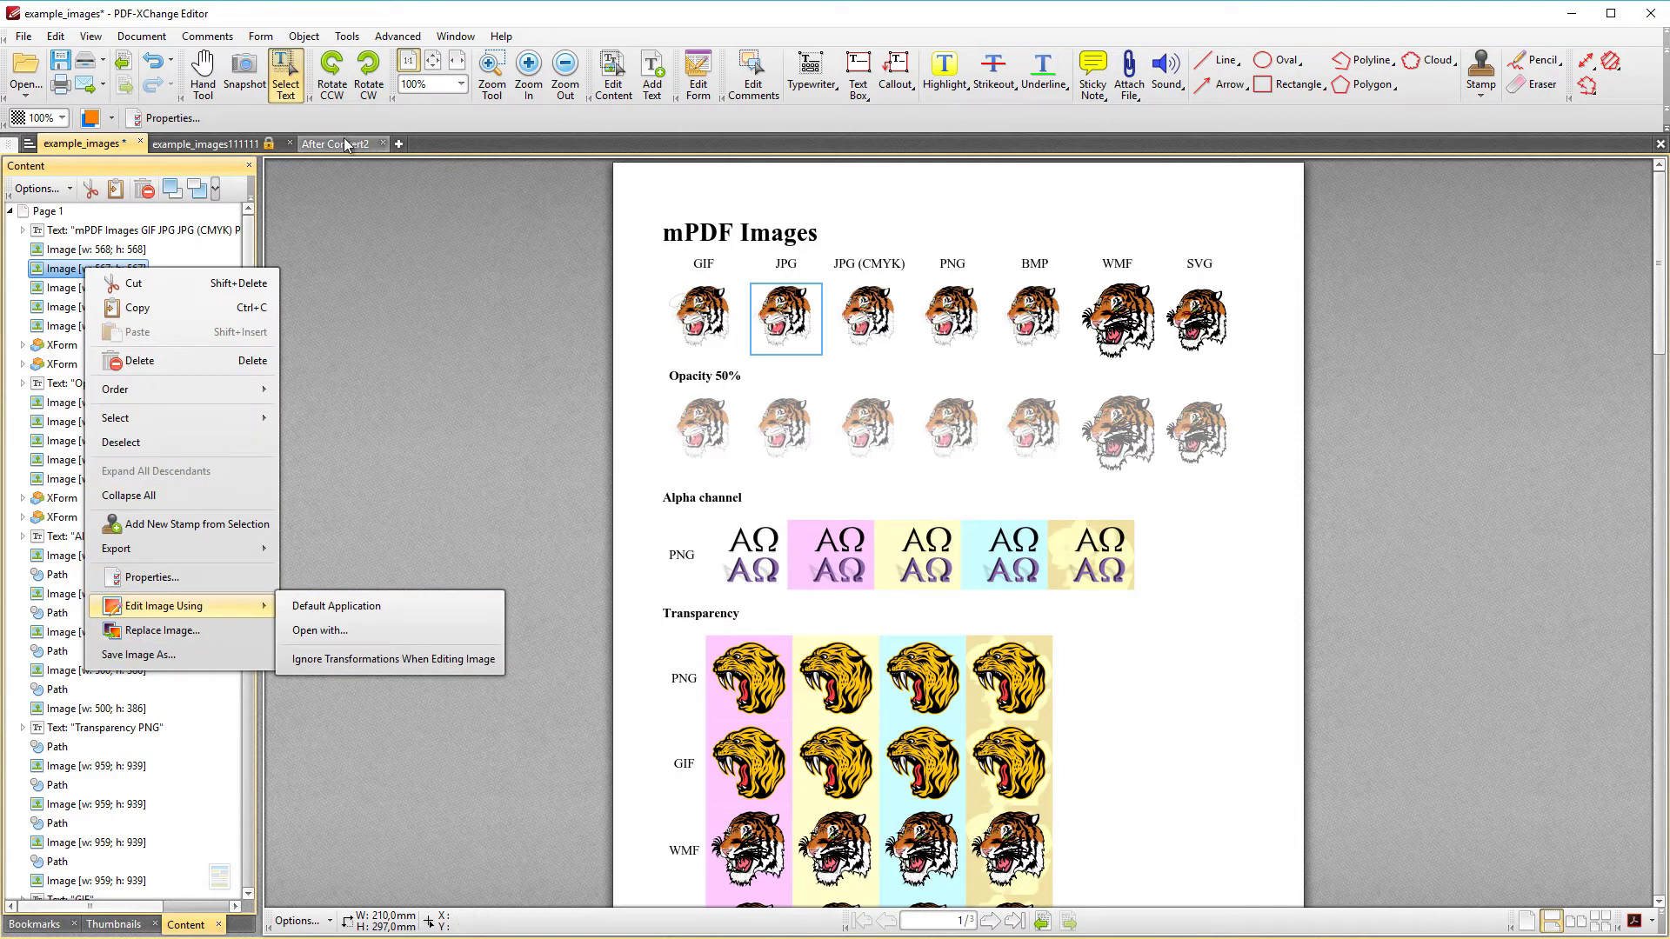
left_click(659, 230)
left_click_drag(658, 230, 725, 234)
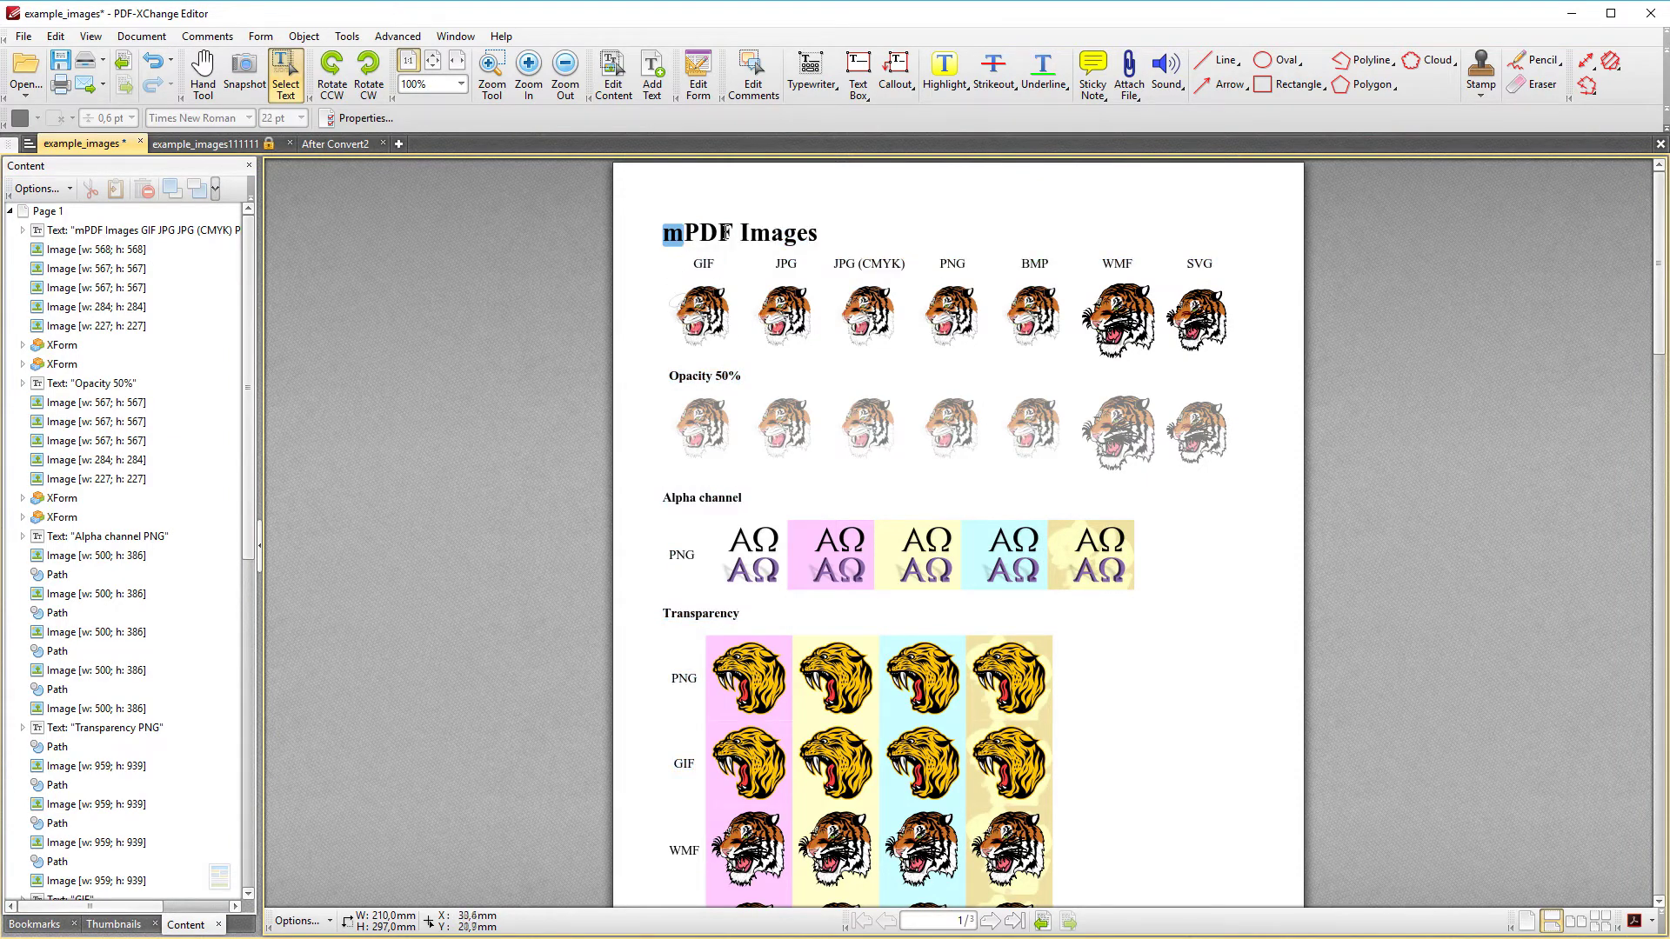
left_click(719, 255)
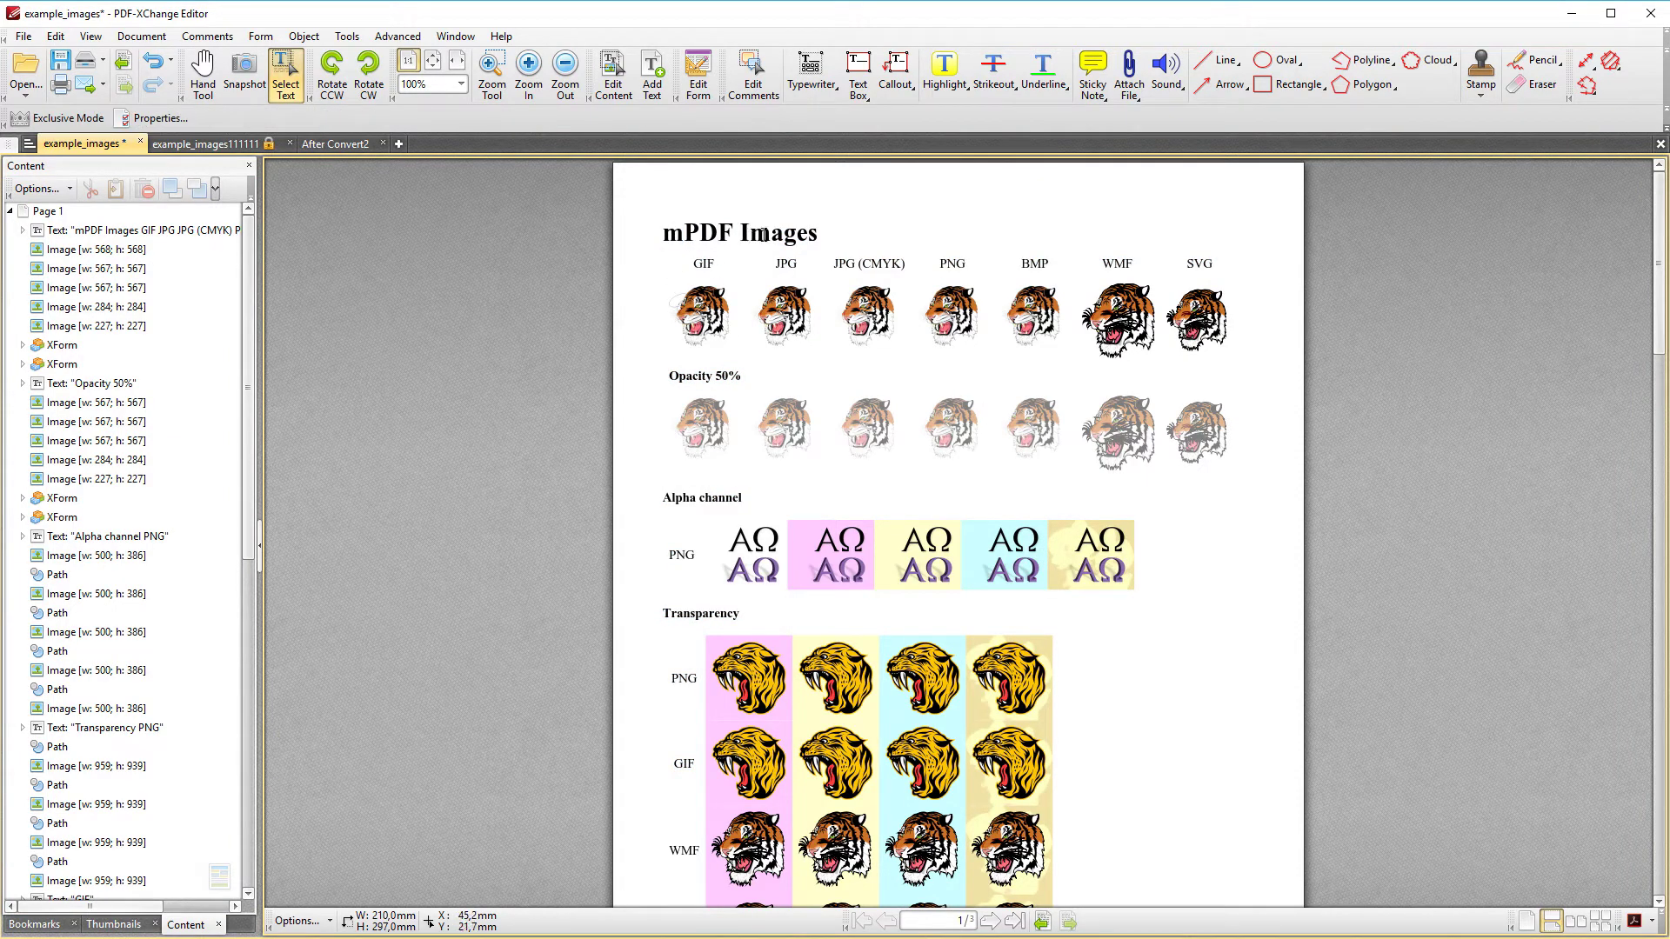
mouse_move(788, 307)
left_mouse_down()
mouse_move(647, 206)
mouse_move(739, 221)
mouse_move(987, 508)
mouse_move(869, 357)
mouse_move(659, 223)
mouse_move(771, 292)
left_mouse_up()
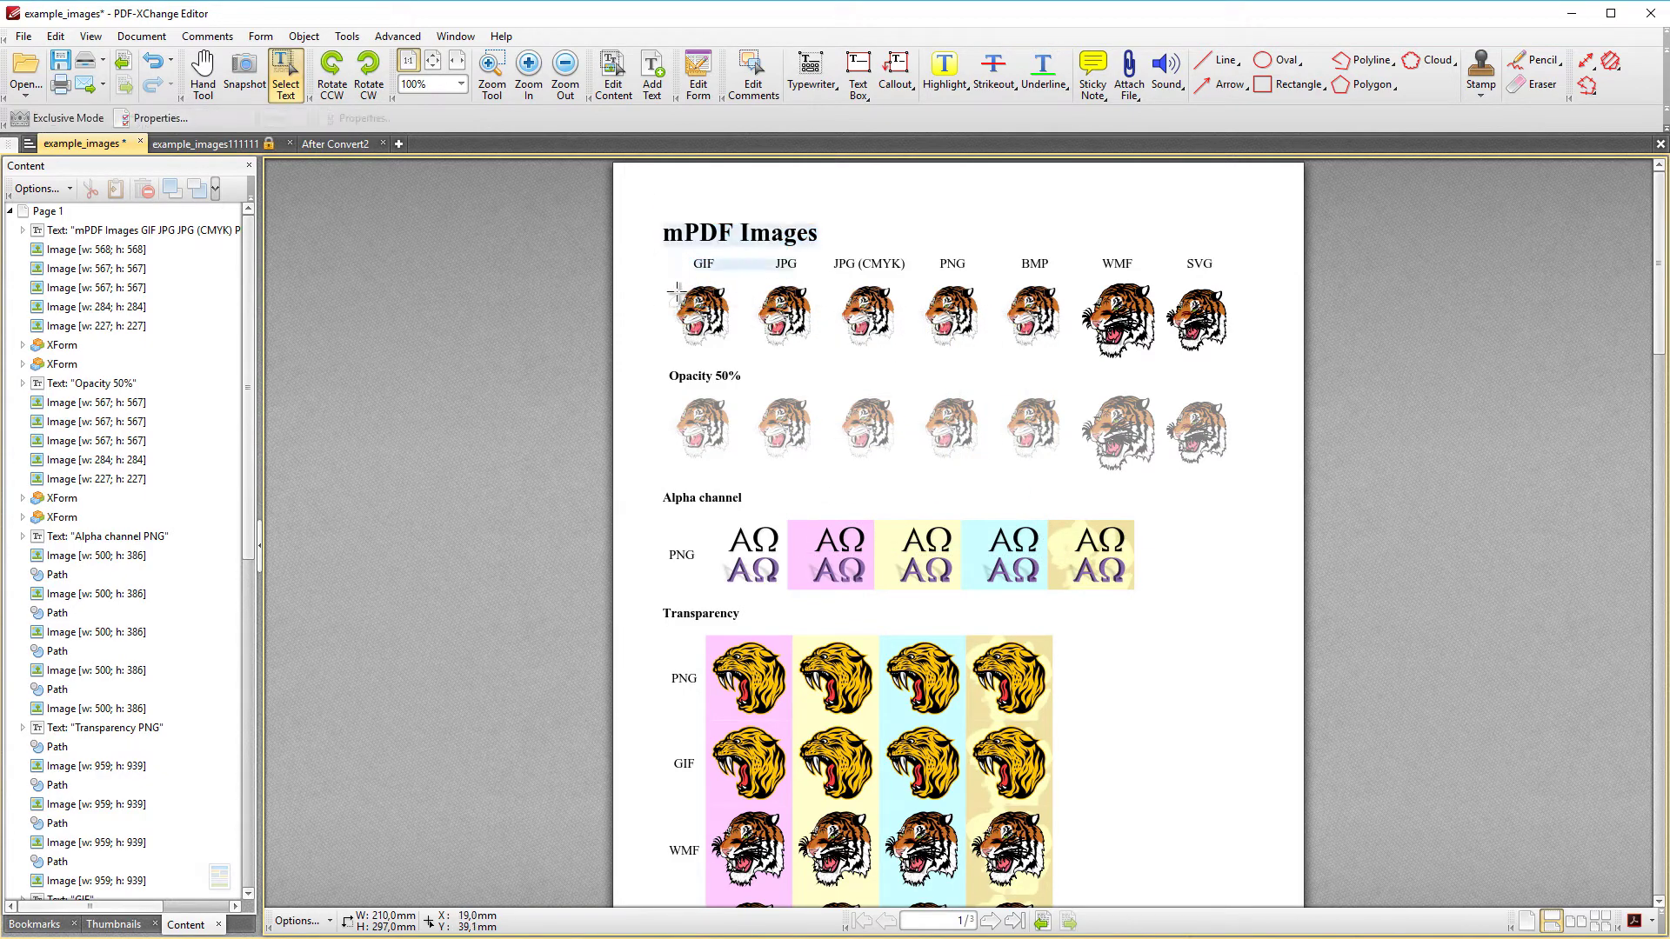
left_click(703, 309)
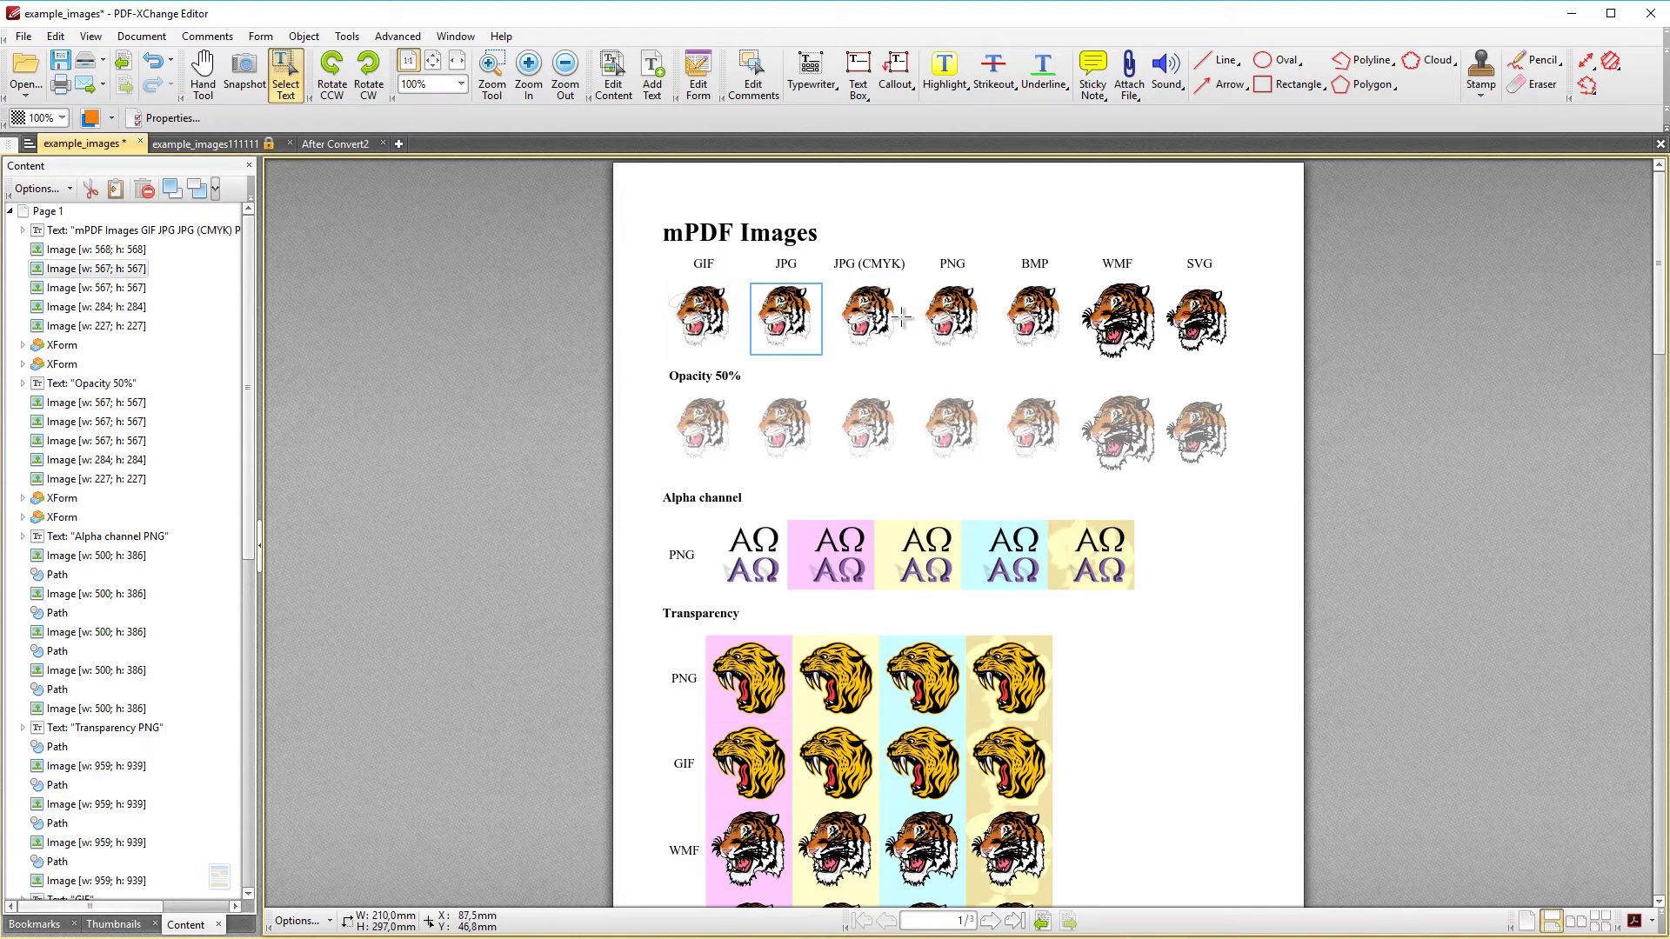
left_click(1006, 323)
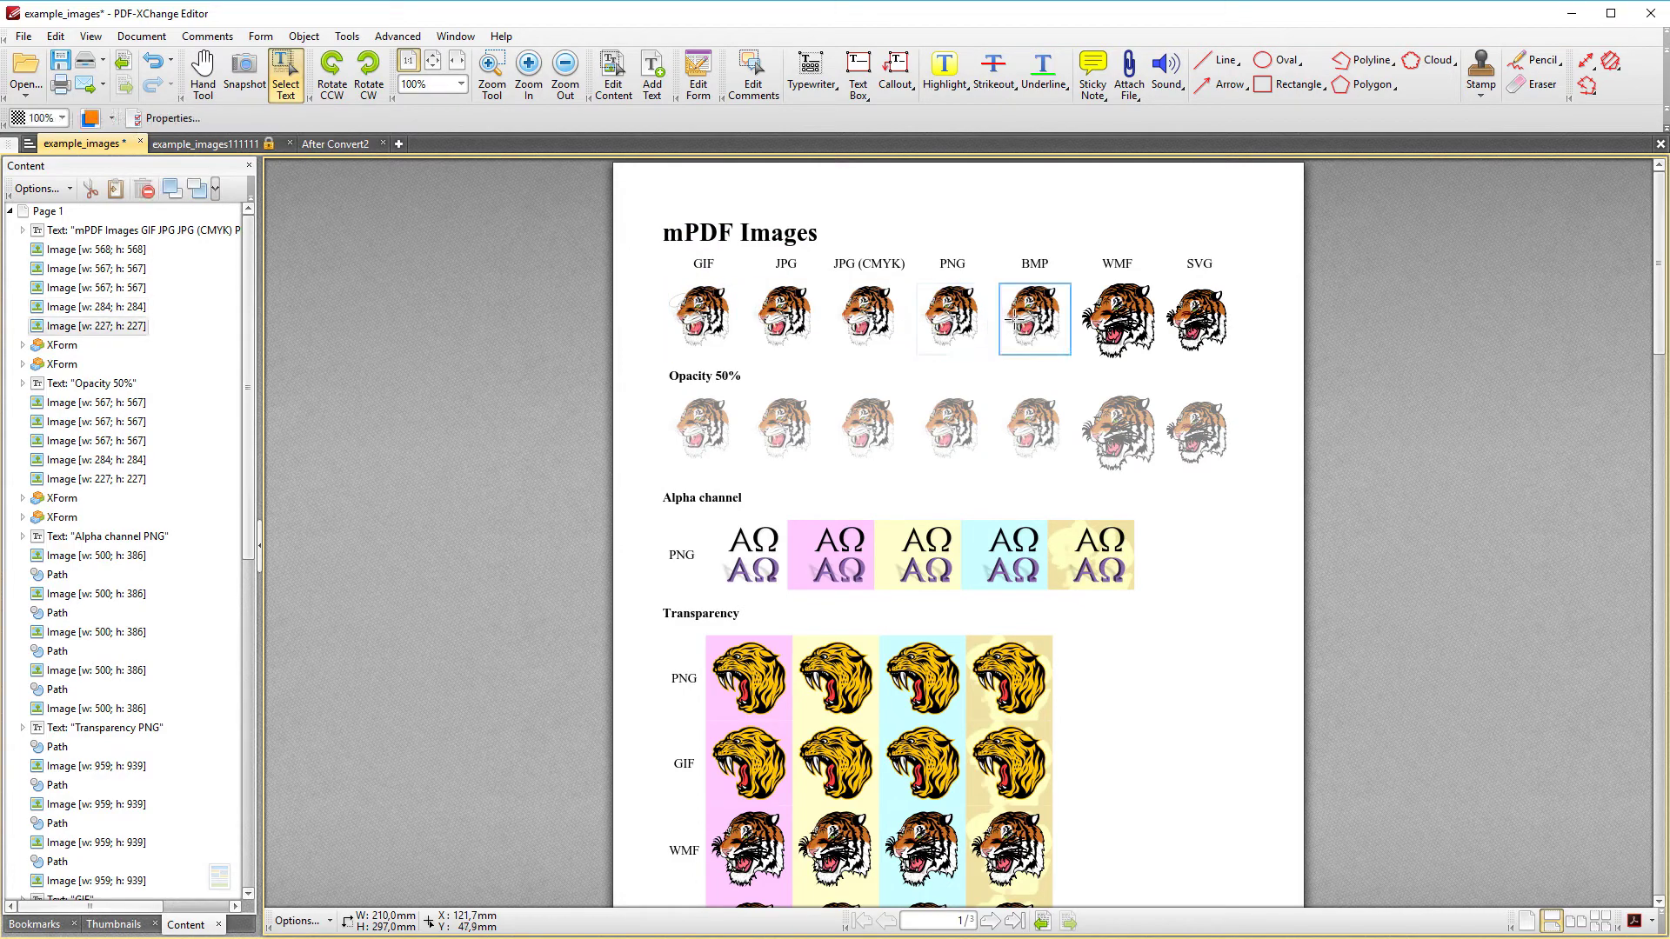
left_click(961, 317)
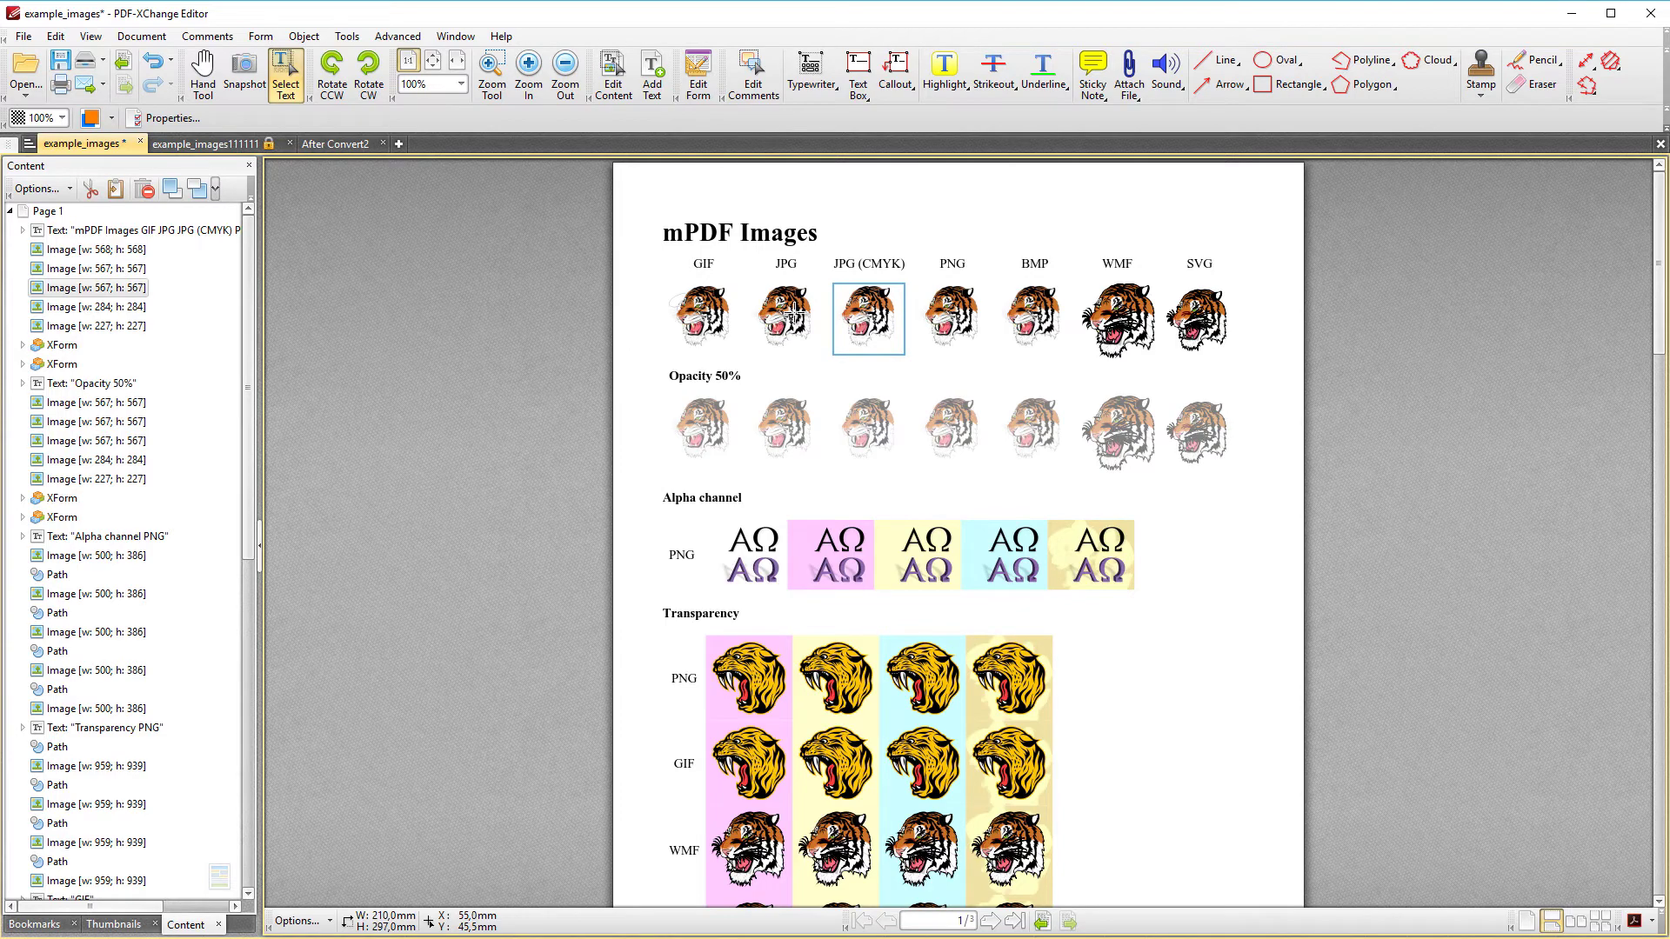
left_click(713, 310)
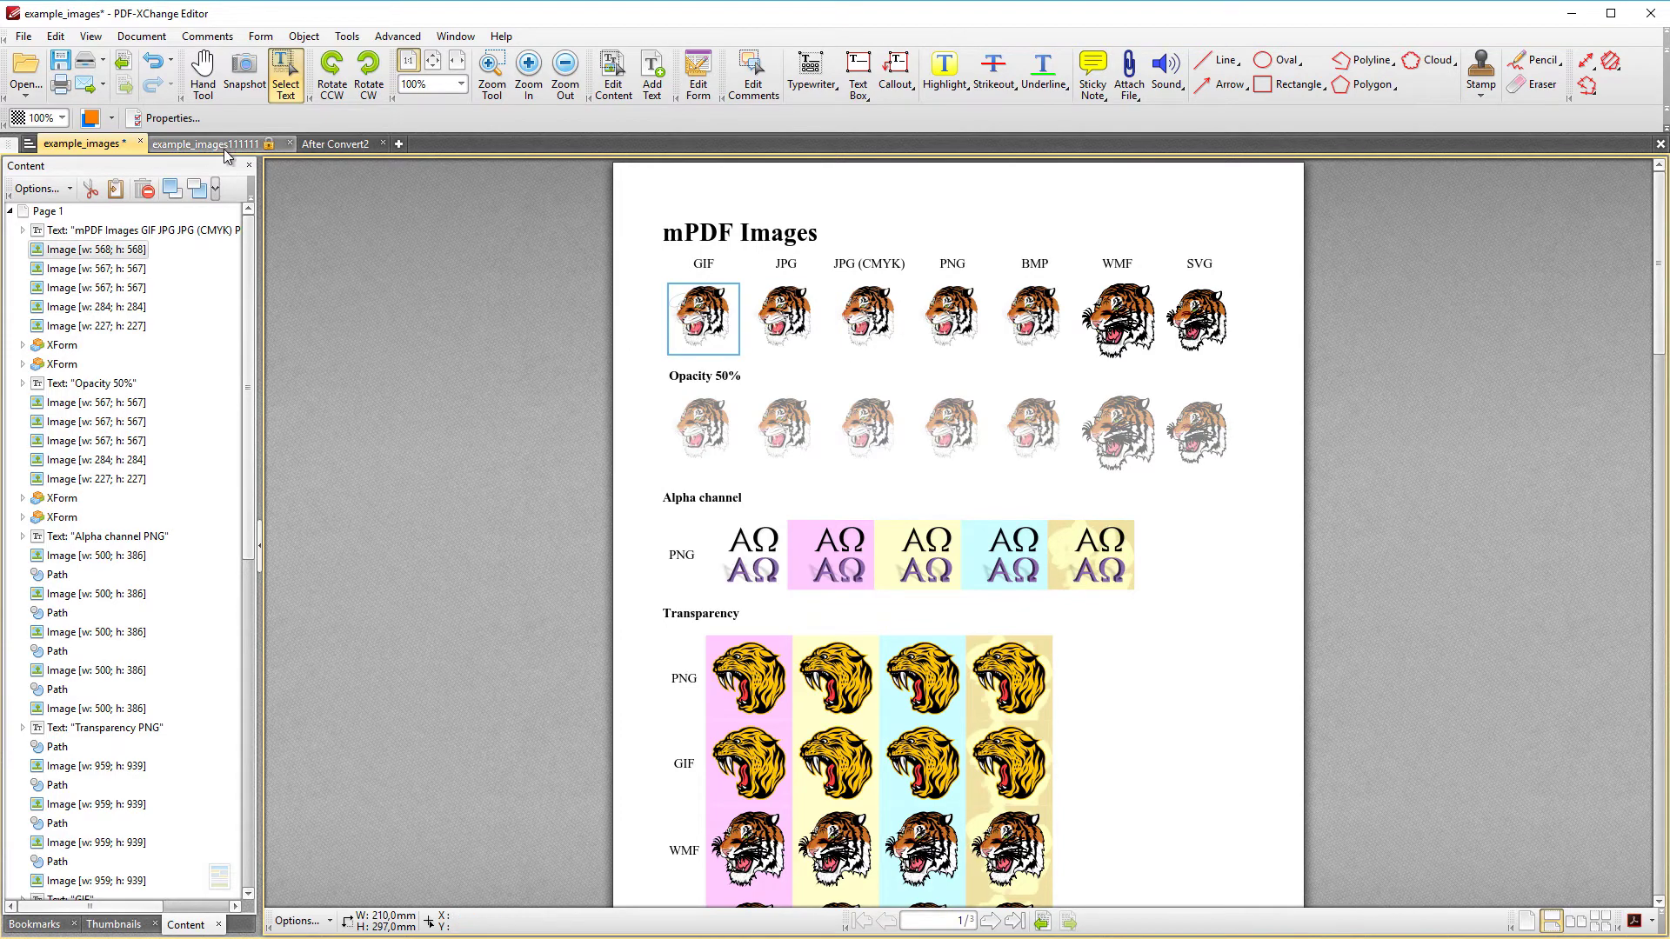
Step: In the secured copy, select the JPG (CMYK) tiger and start Save Image As, then cancel
left_click(260, 144)
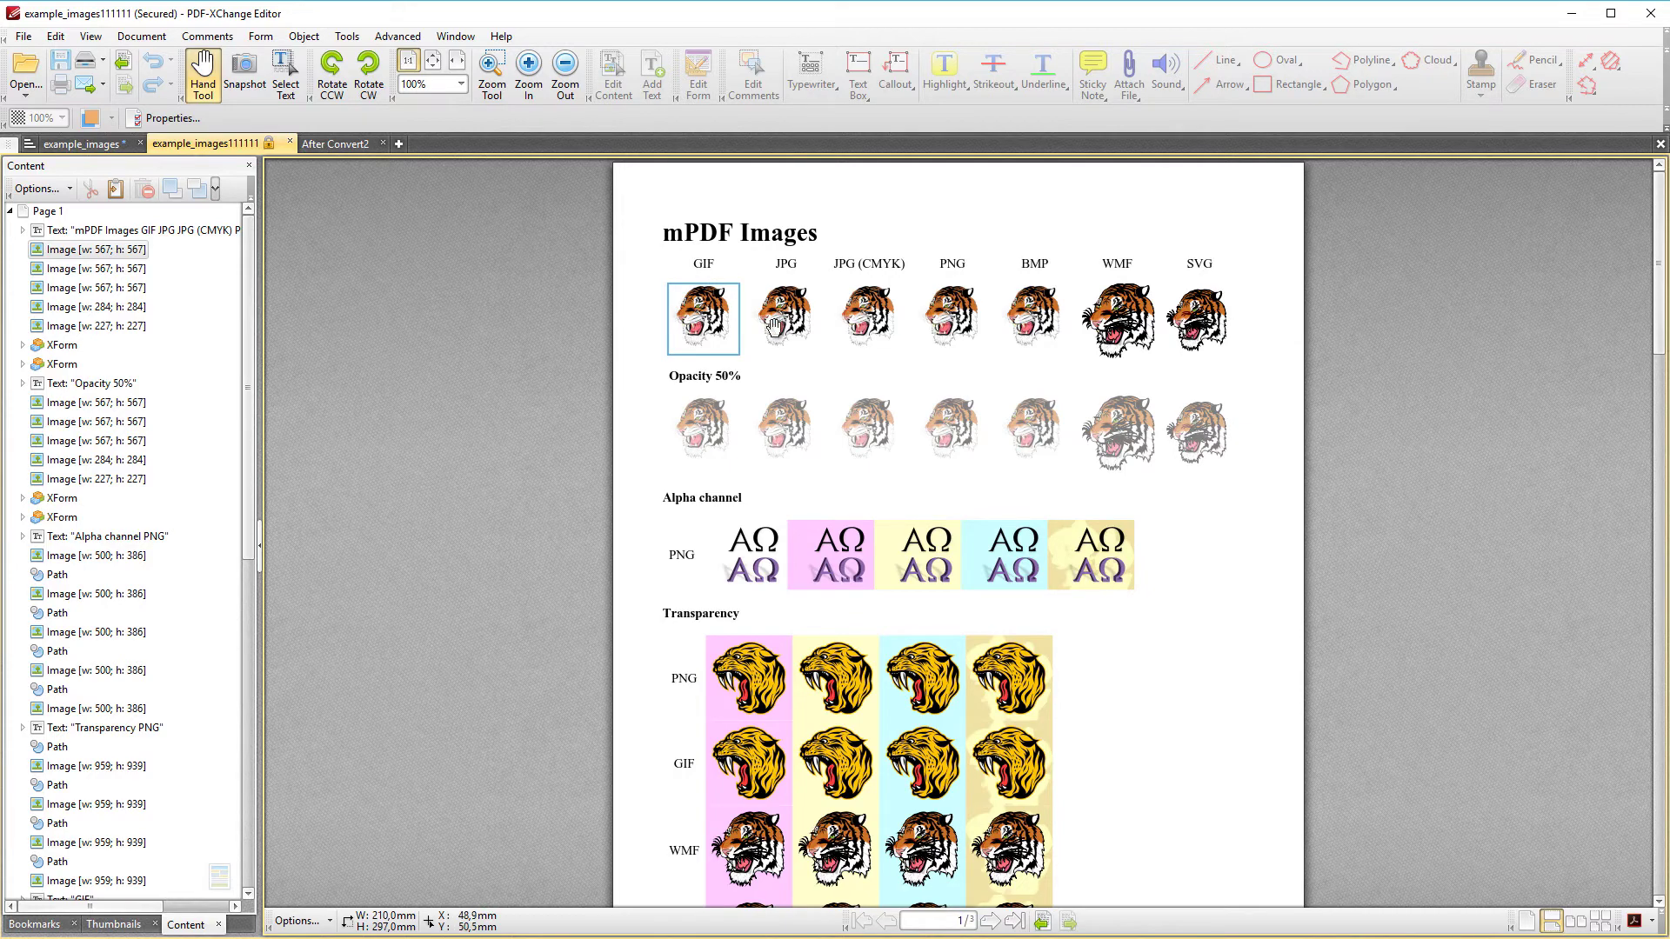
left_click(286, 76)
left_click(792, 300)
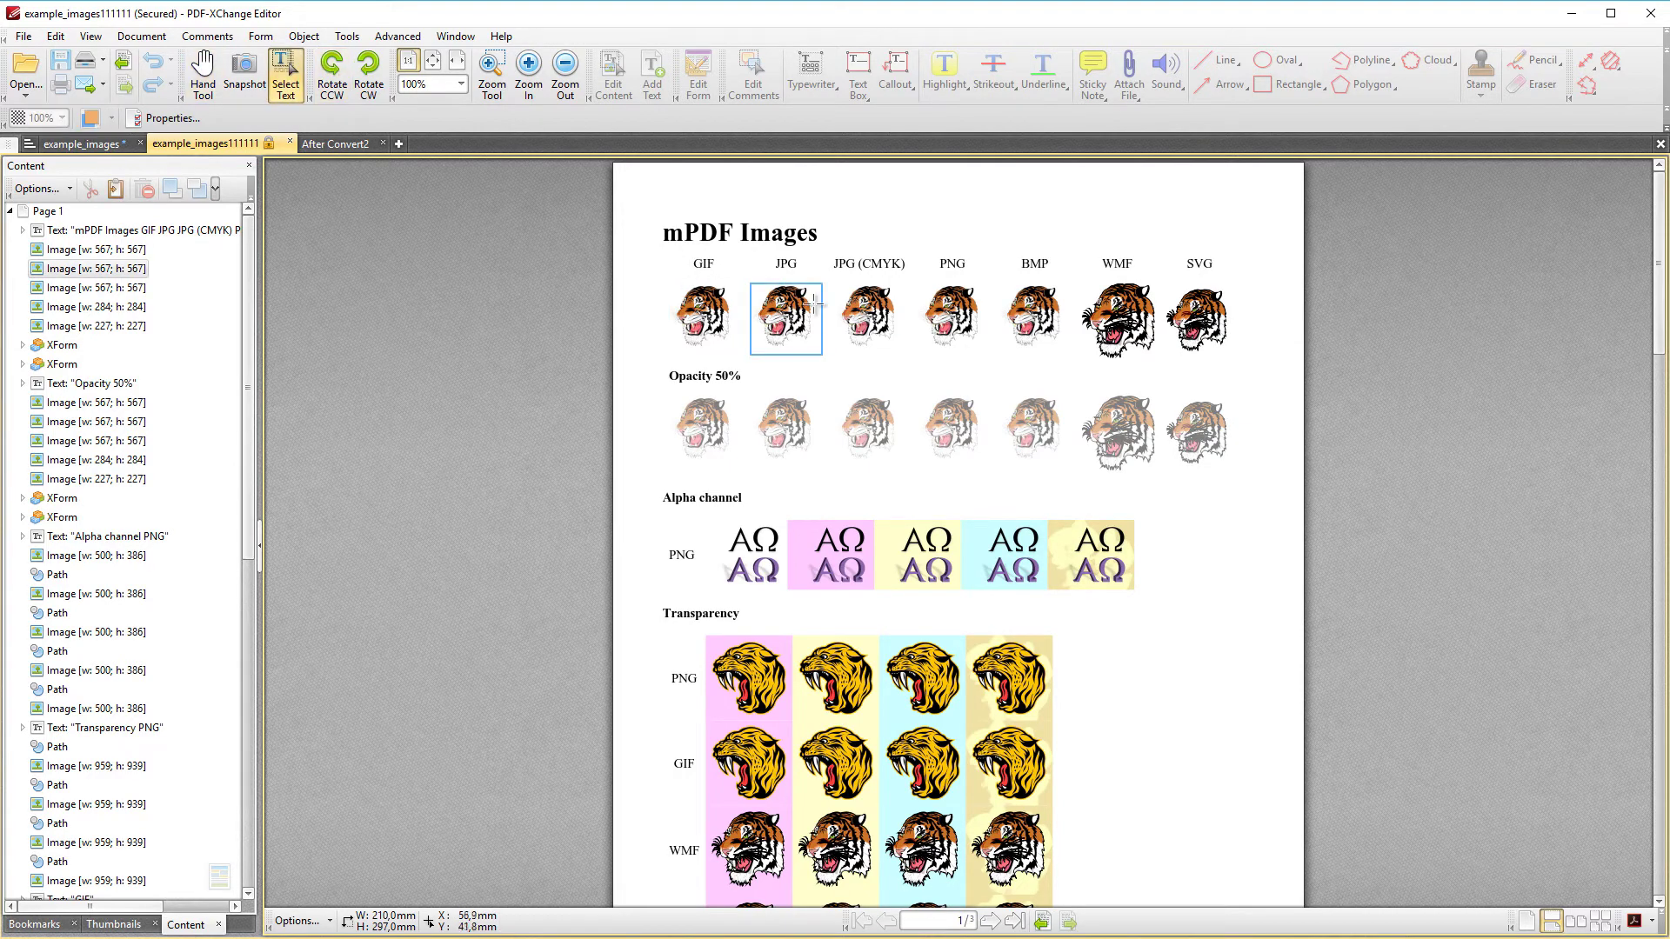
left_click(867, 311)
right_click(867, 310)
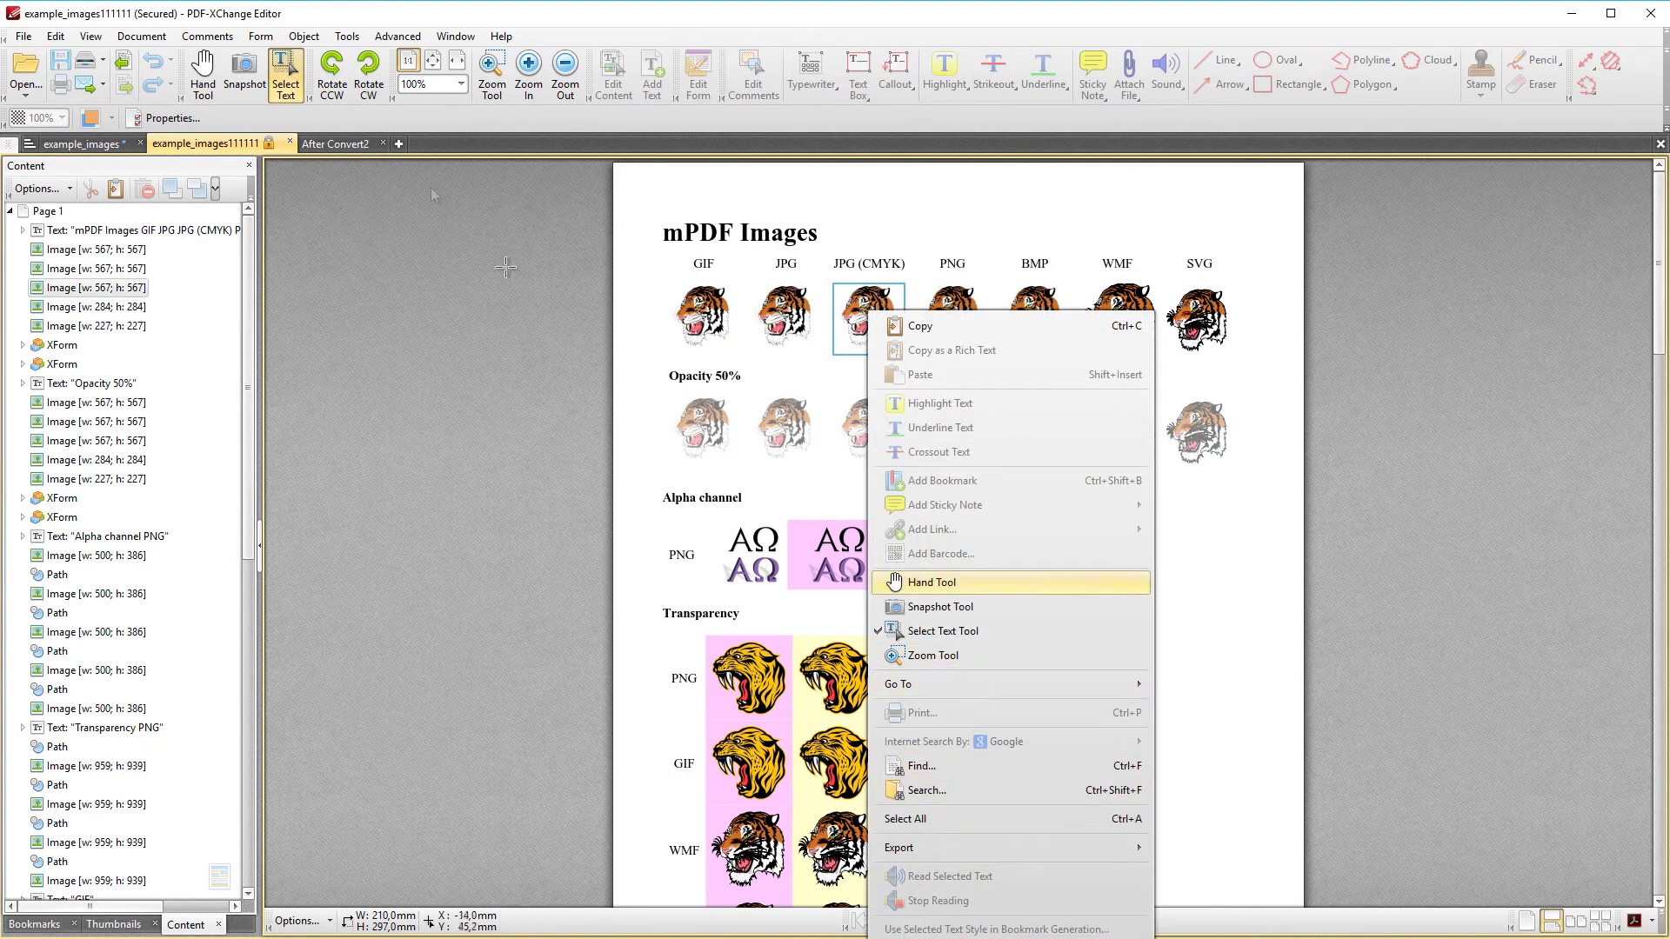
left_click(304, 36)
left_click(304, 35)
mouse_move(348, 113)
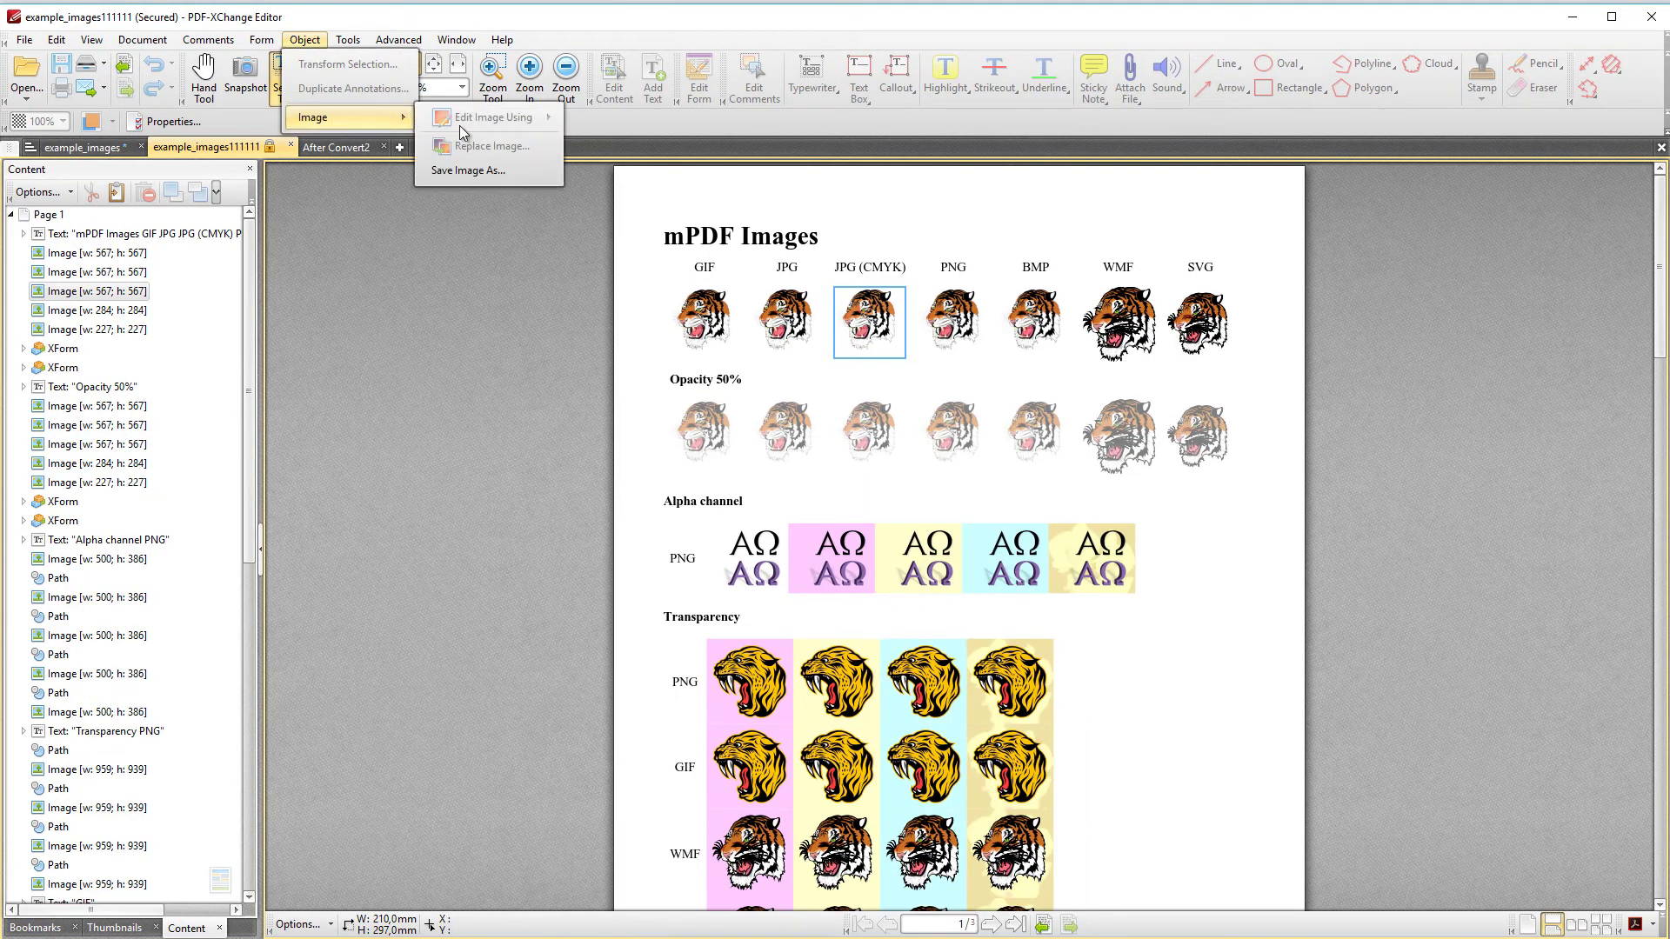
left_click(486, 170)
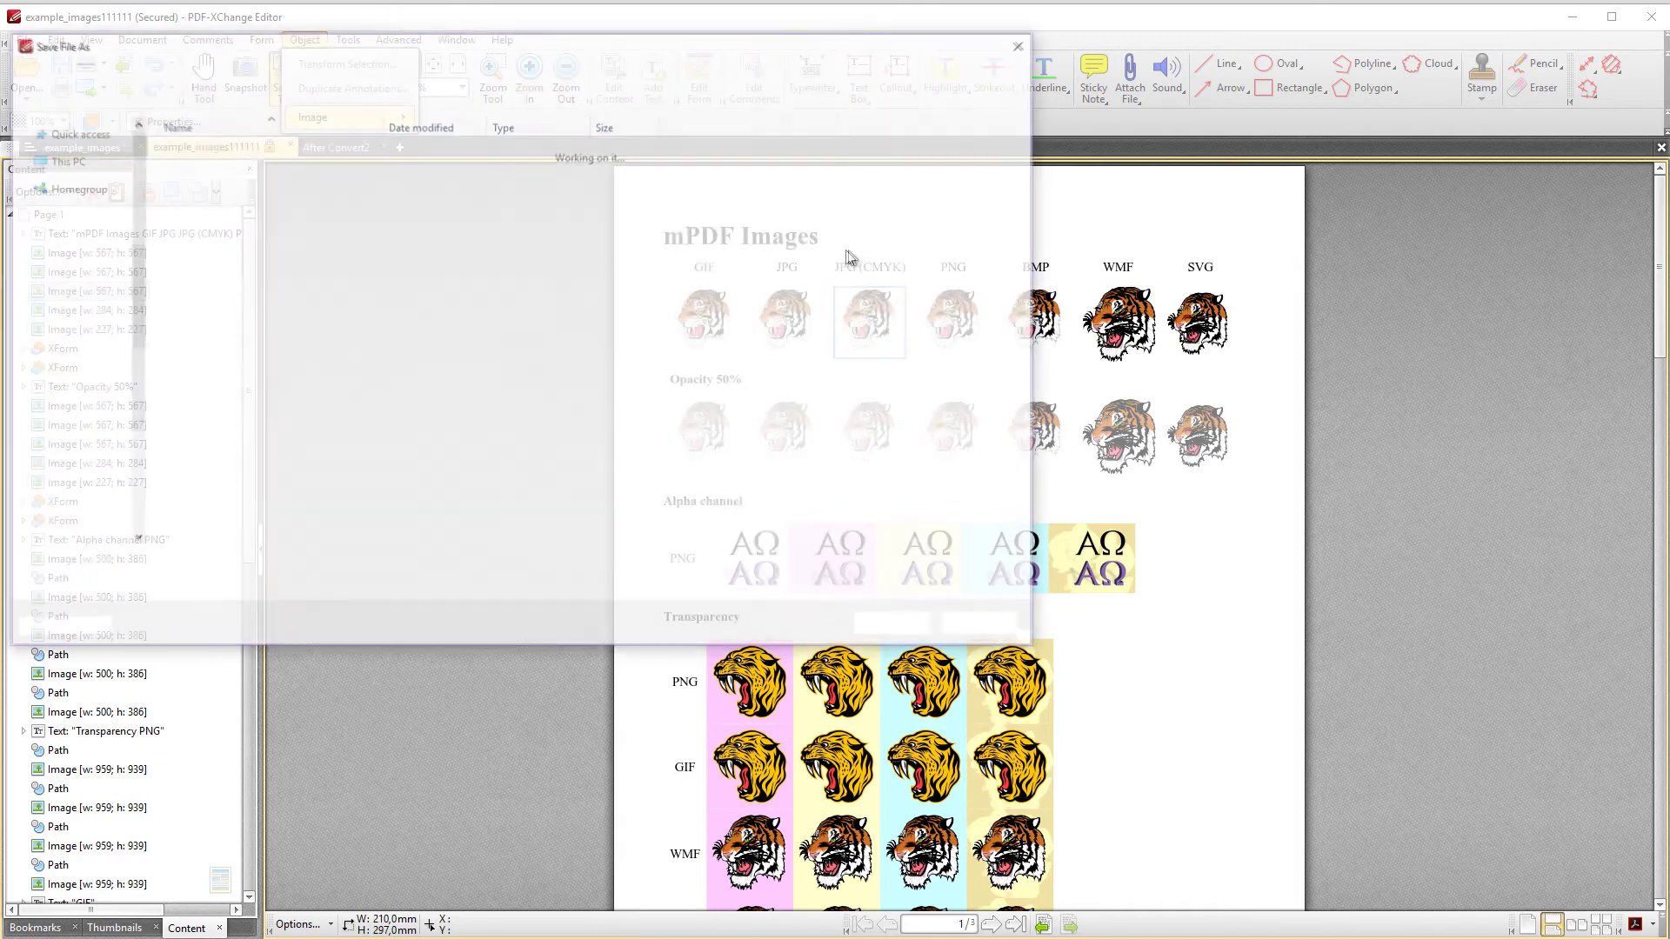
left_click(983, 626)
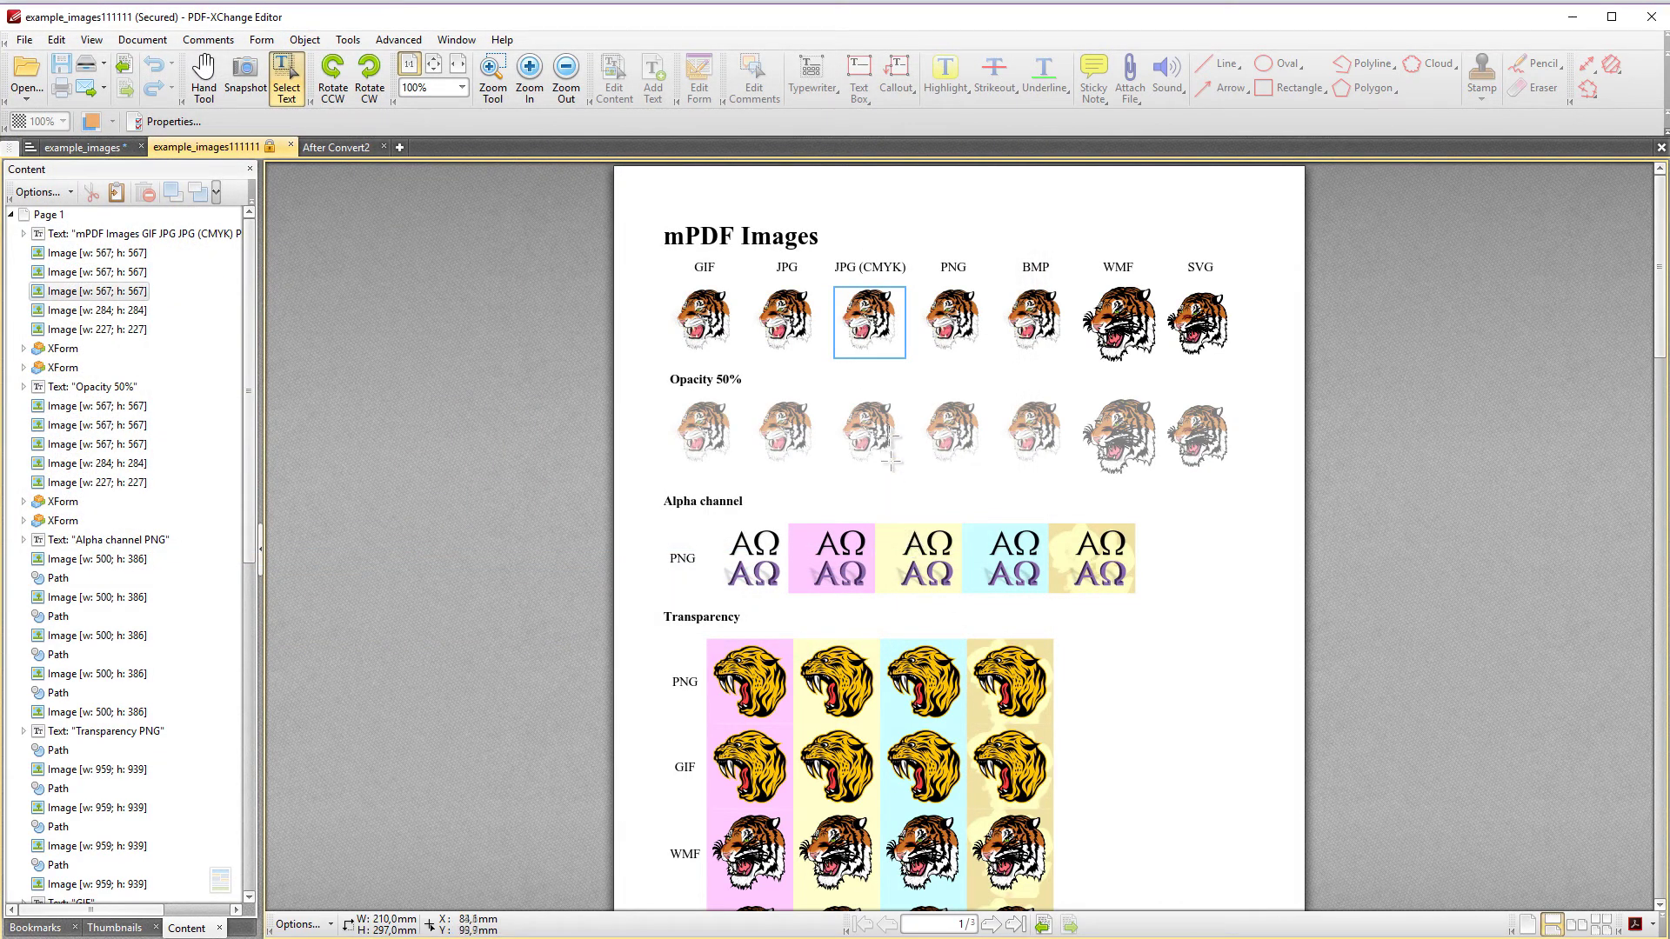
Step: Select the JPG, GIF and PNG tiger images in turn, clearing the selection once with Escape
left_click(780, 312)
left_click(705, 306)
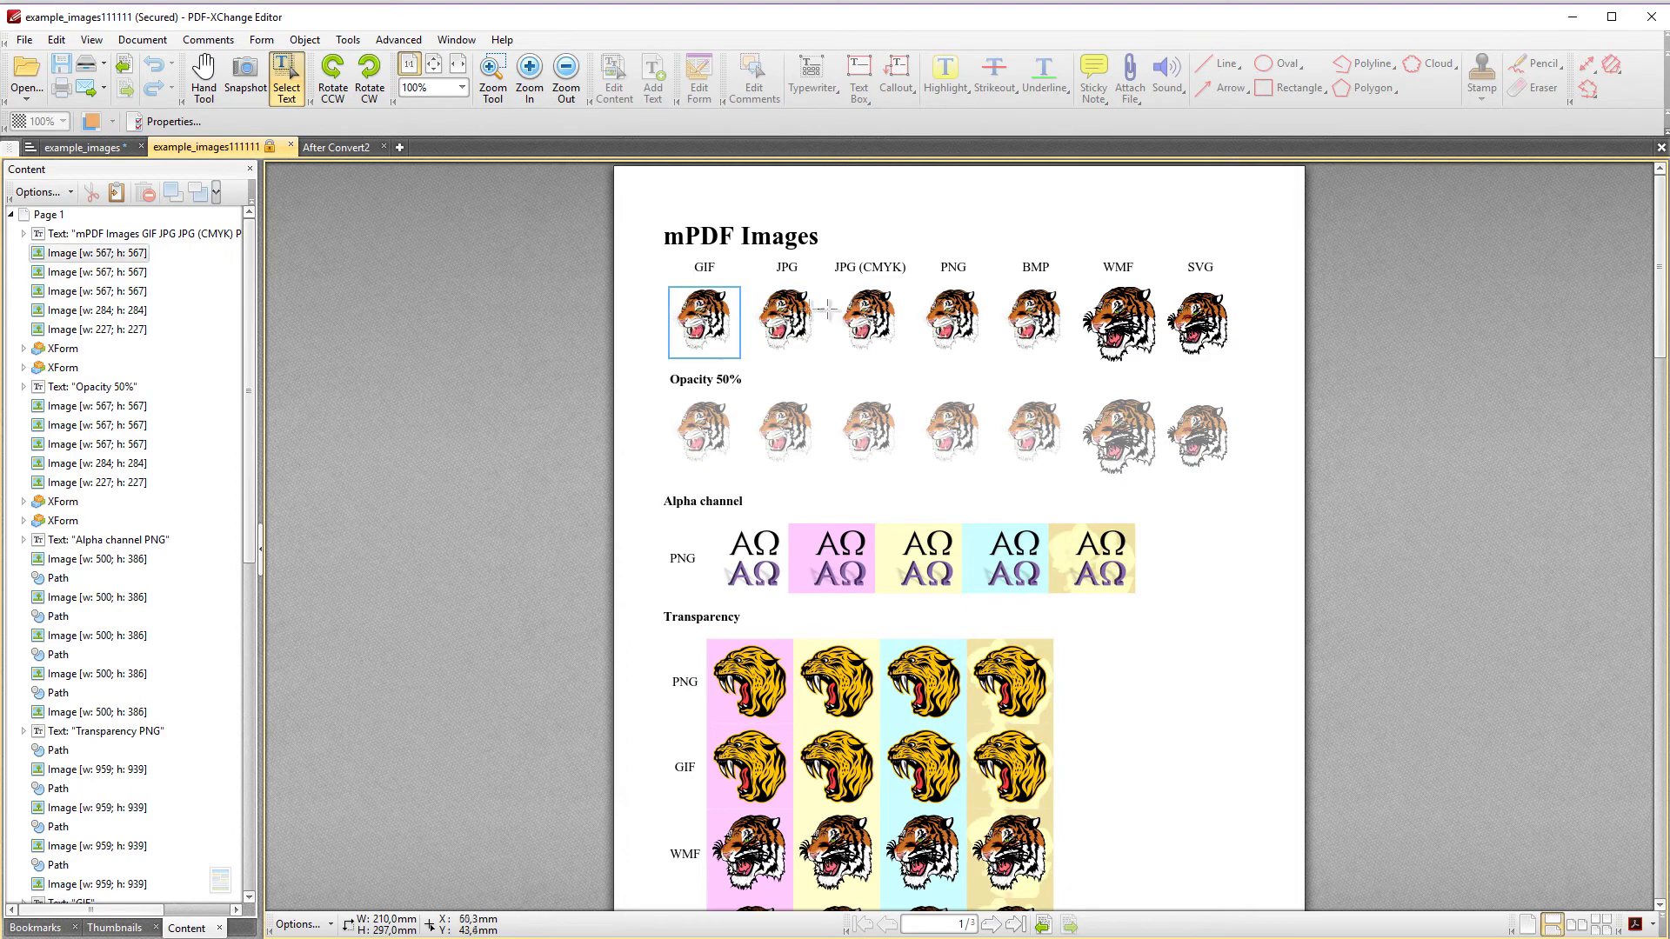
key("Escape")
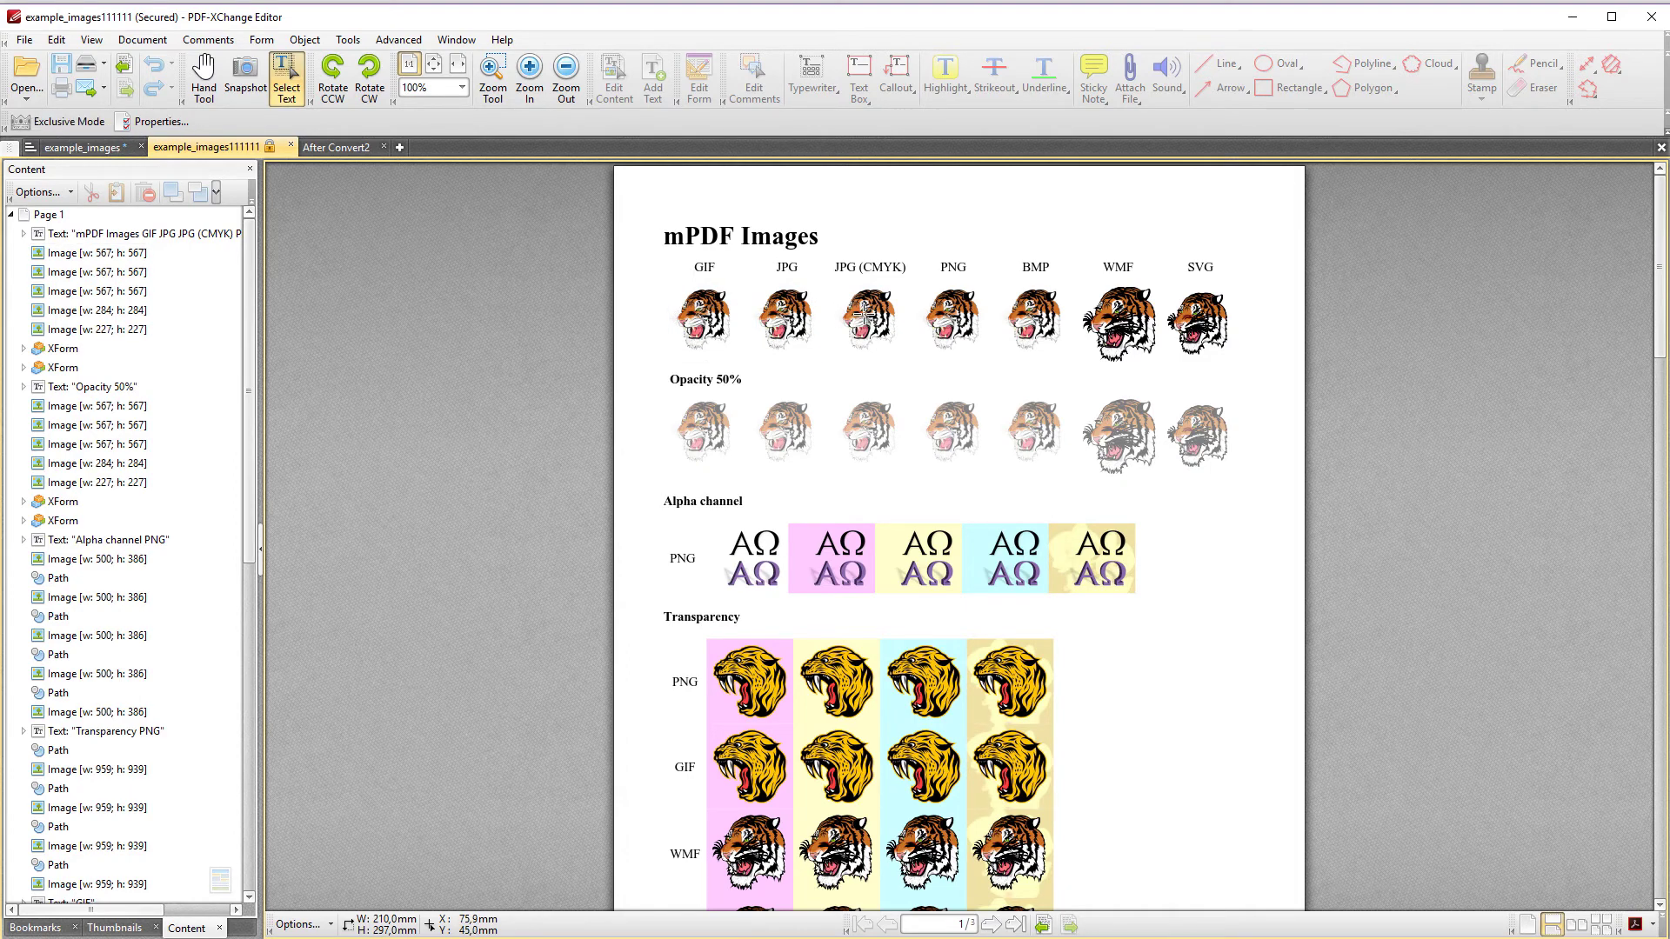
left_click(953, 318)
left_click(722, 312)
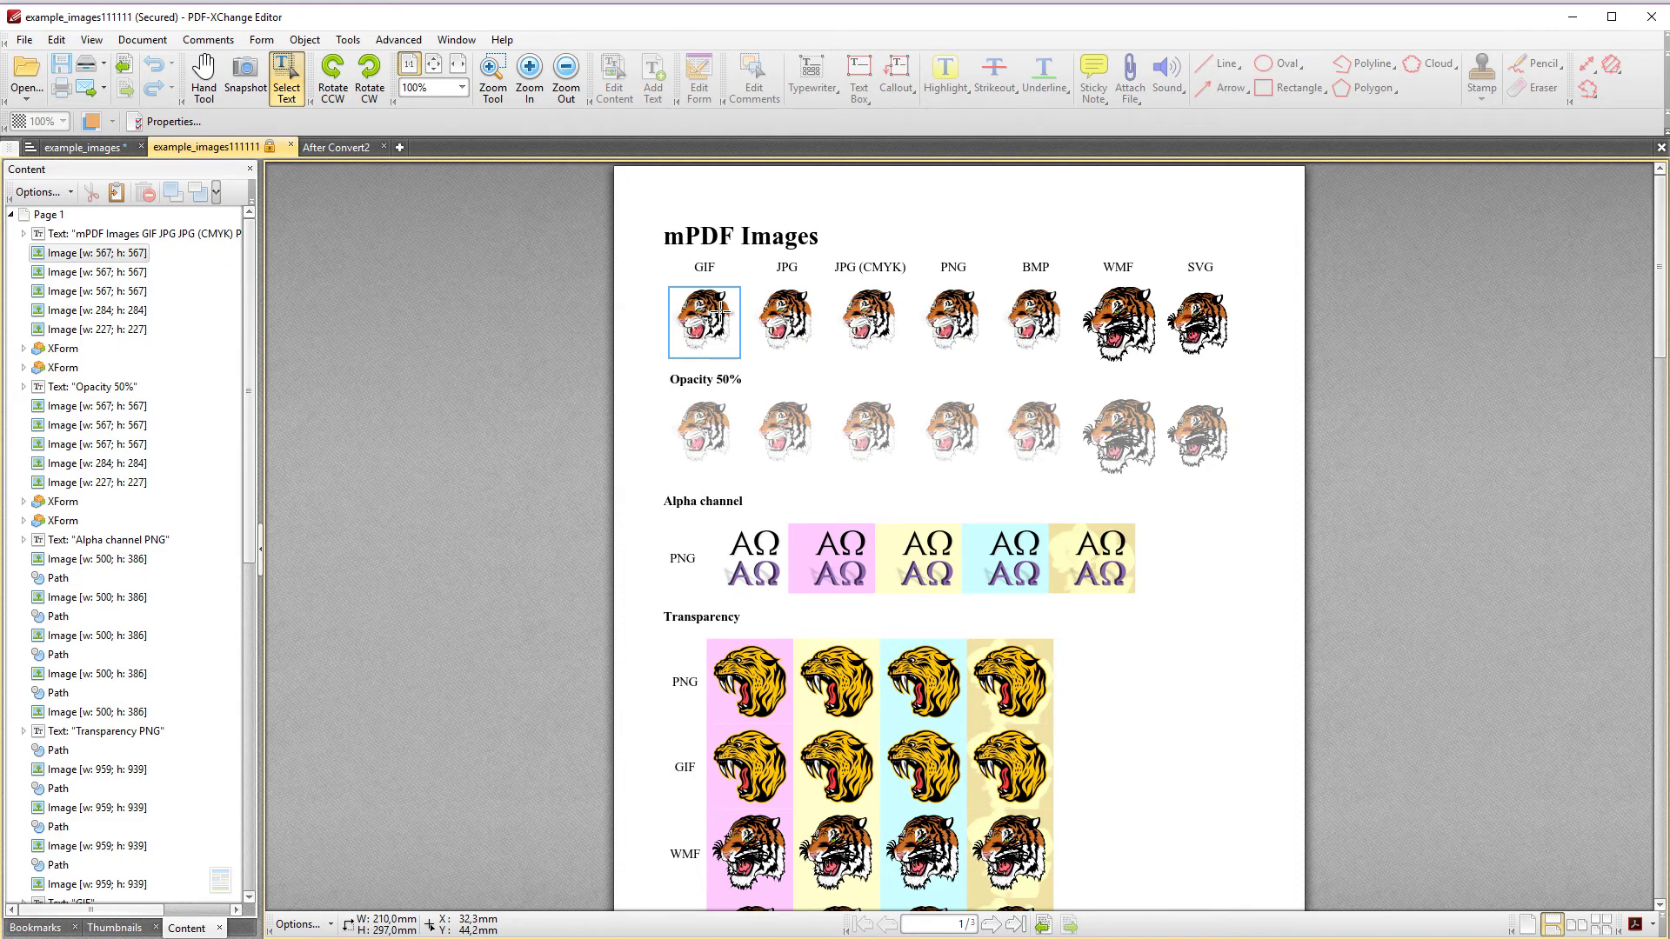
Step: In After Convert2, select the OCR text of the Niederschrift heading, then clear it
left_click(329, 148)
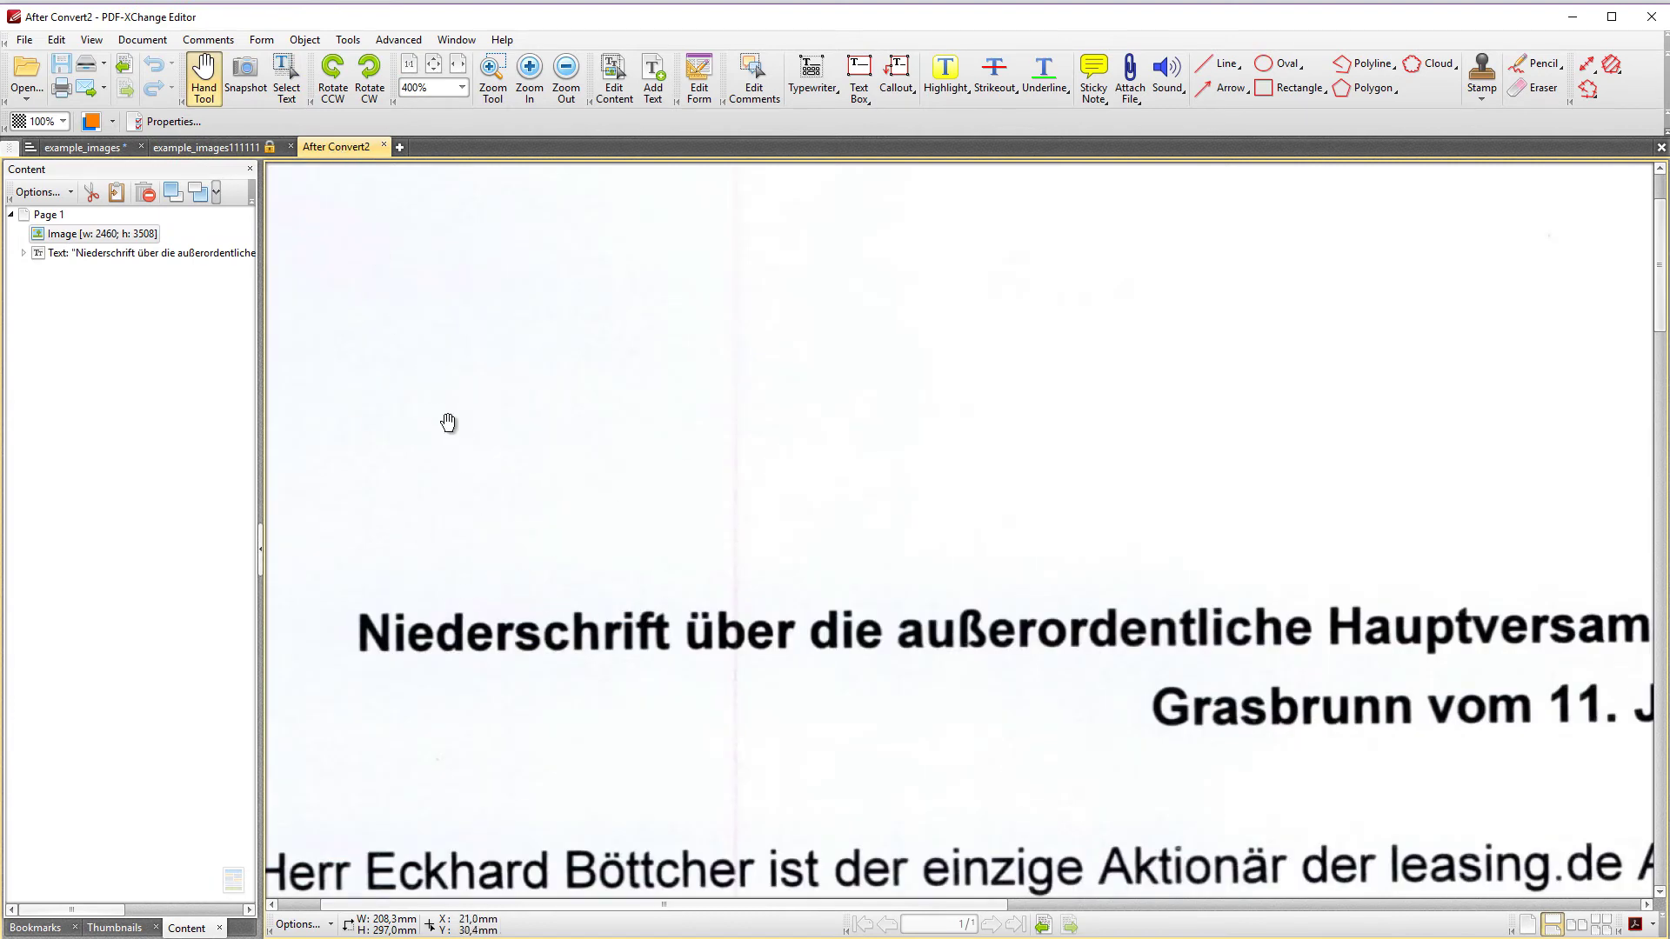
left_click(284, 81)
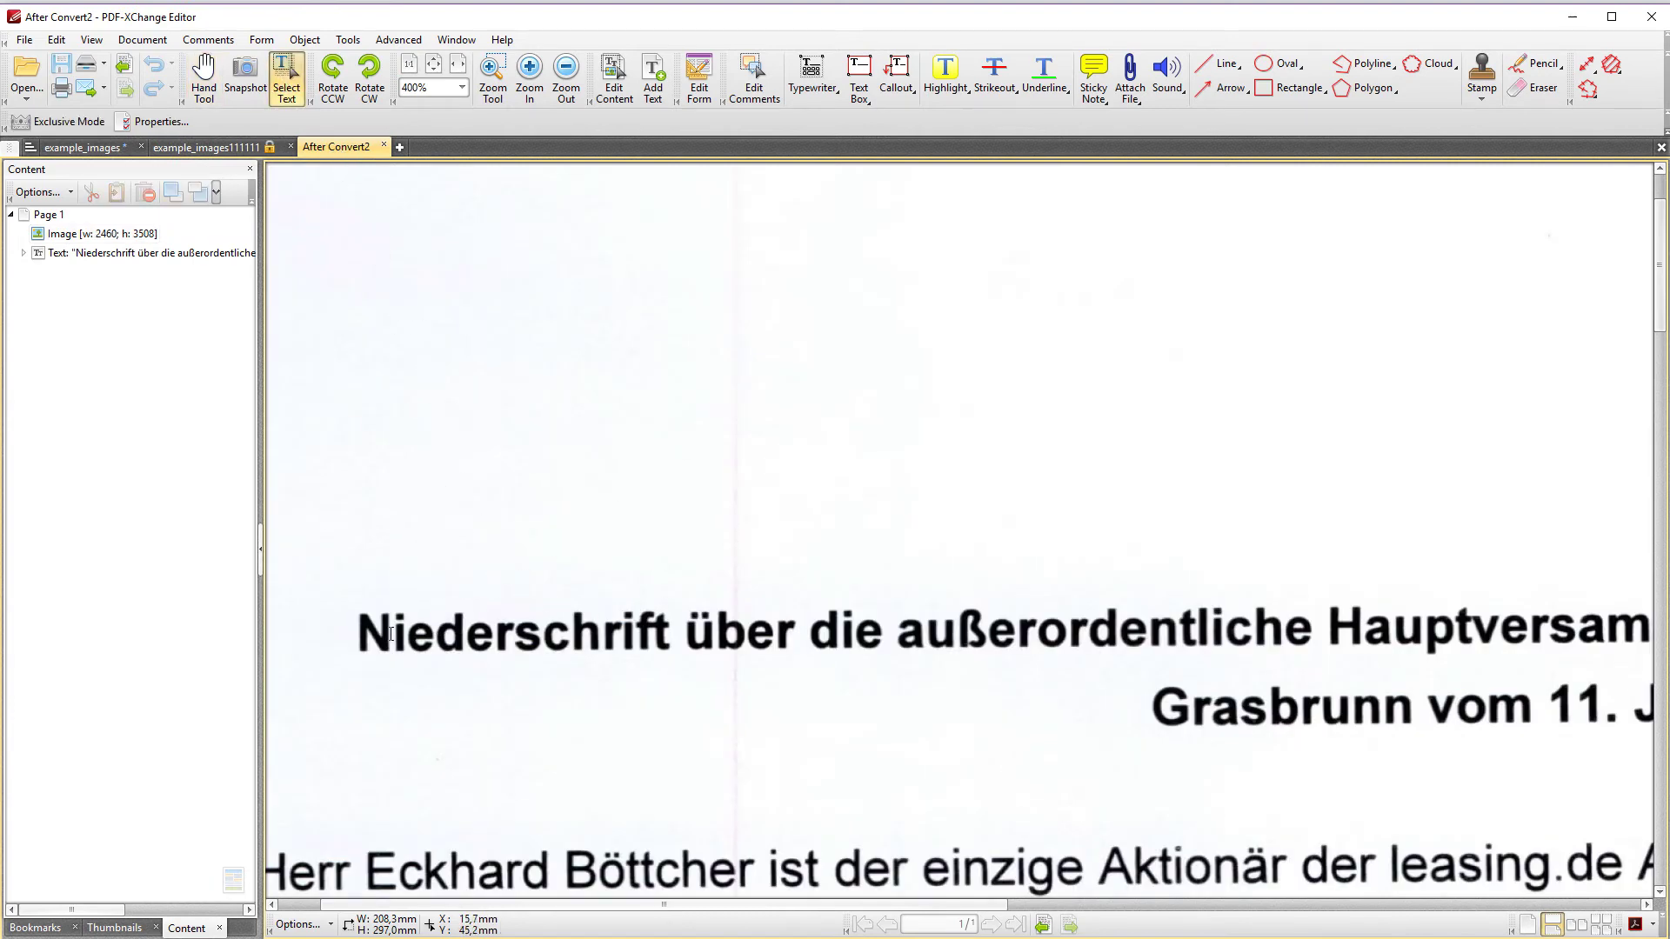
left_click_drag(390, 633, 725, 638)
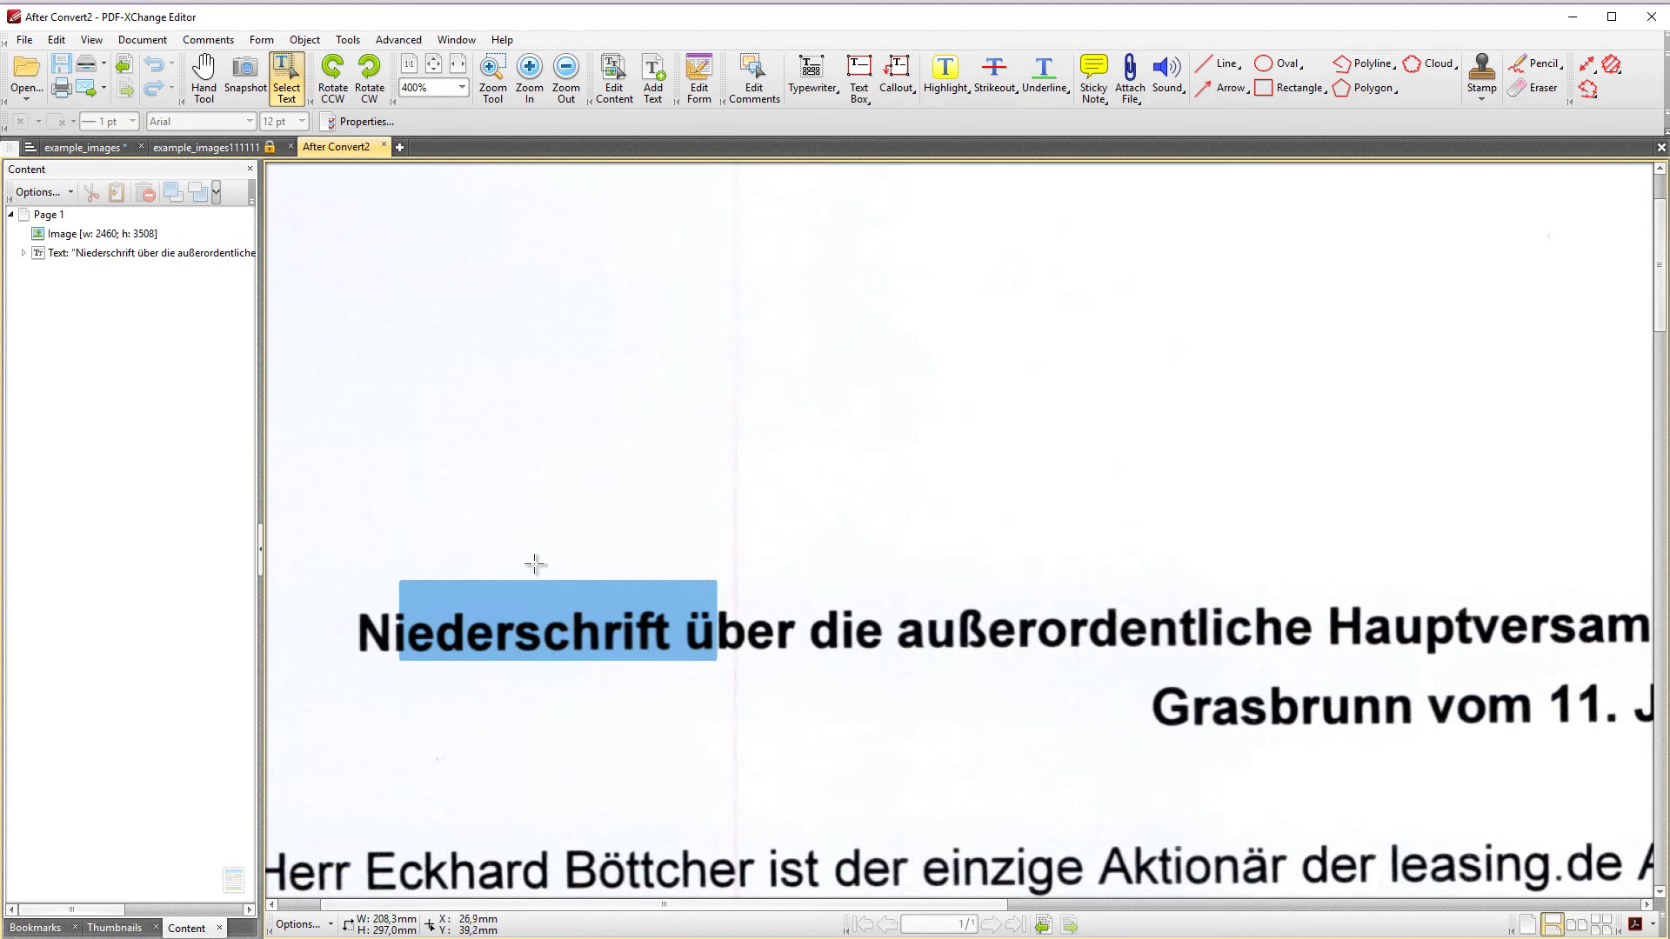
left_click(458, 484)
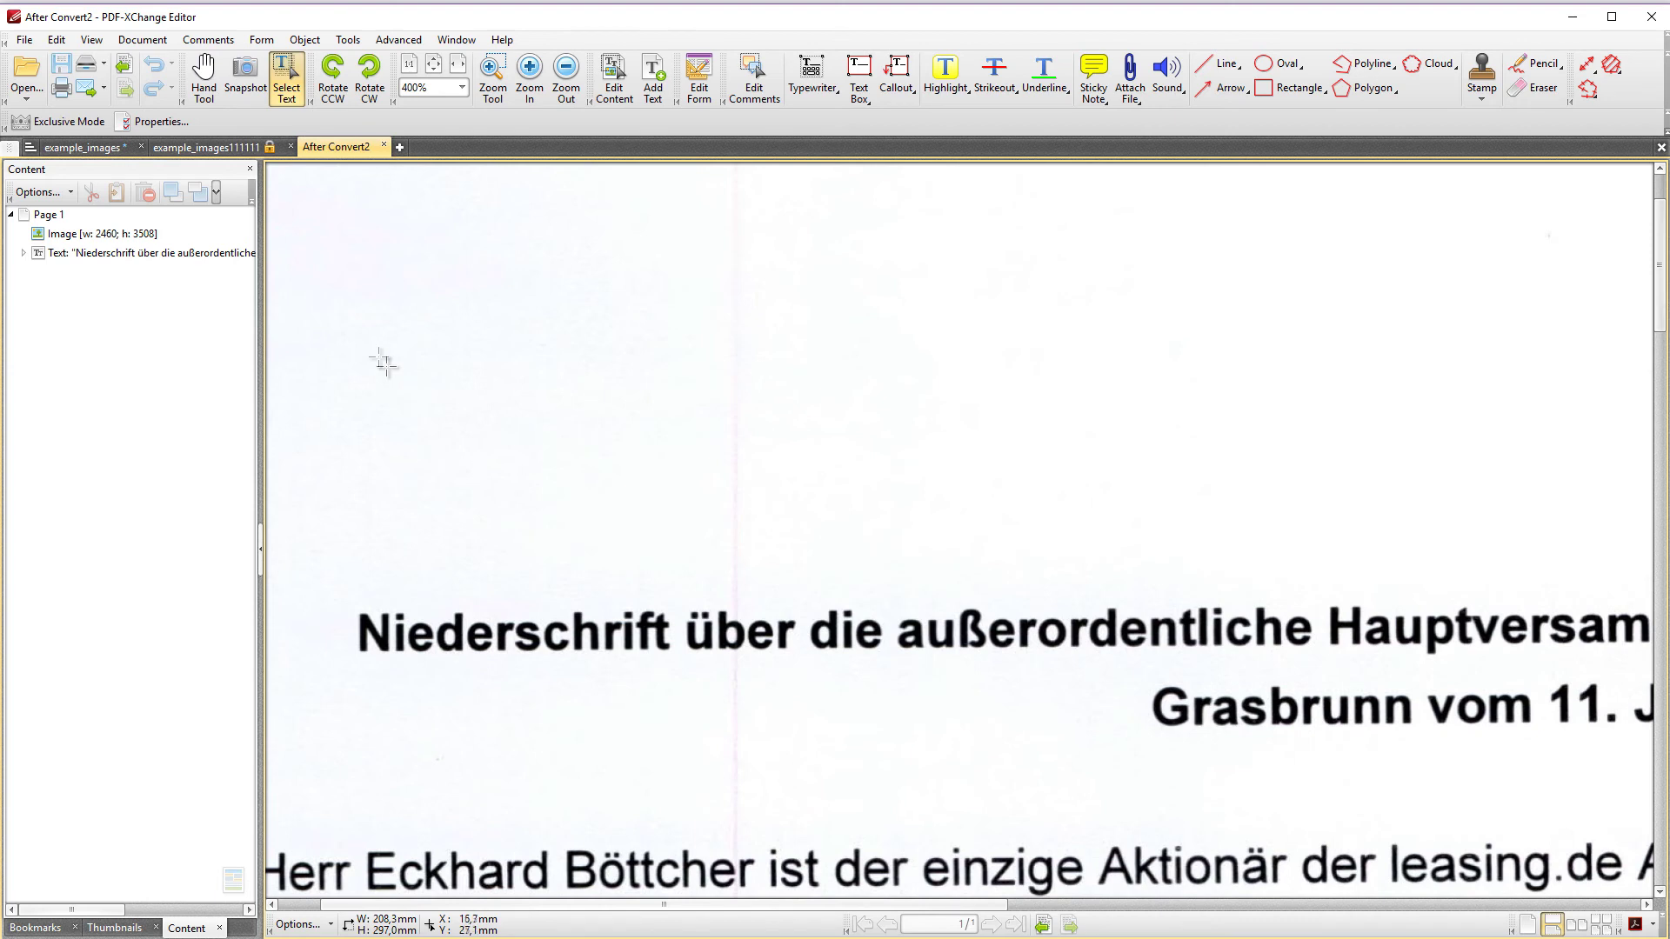
Step: Select the scanned page image, then part of the word 'Niederschrift', and return to example_images
left_click(380, 270)
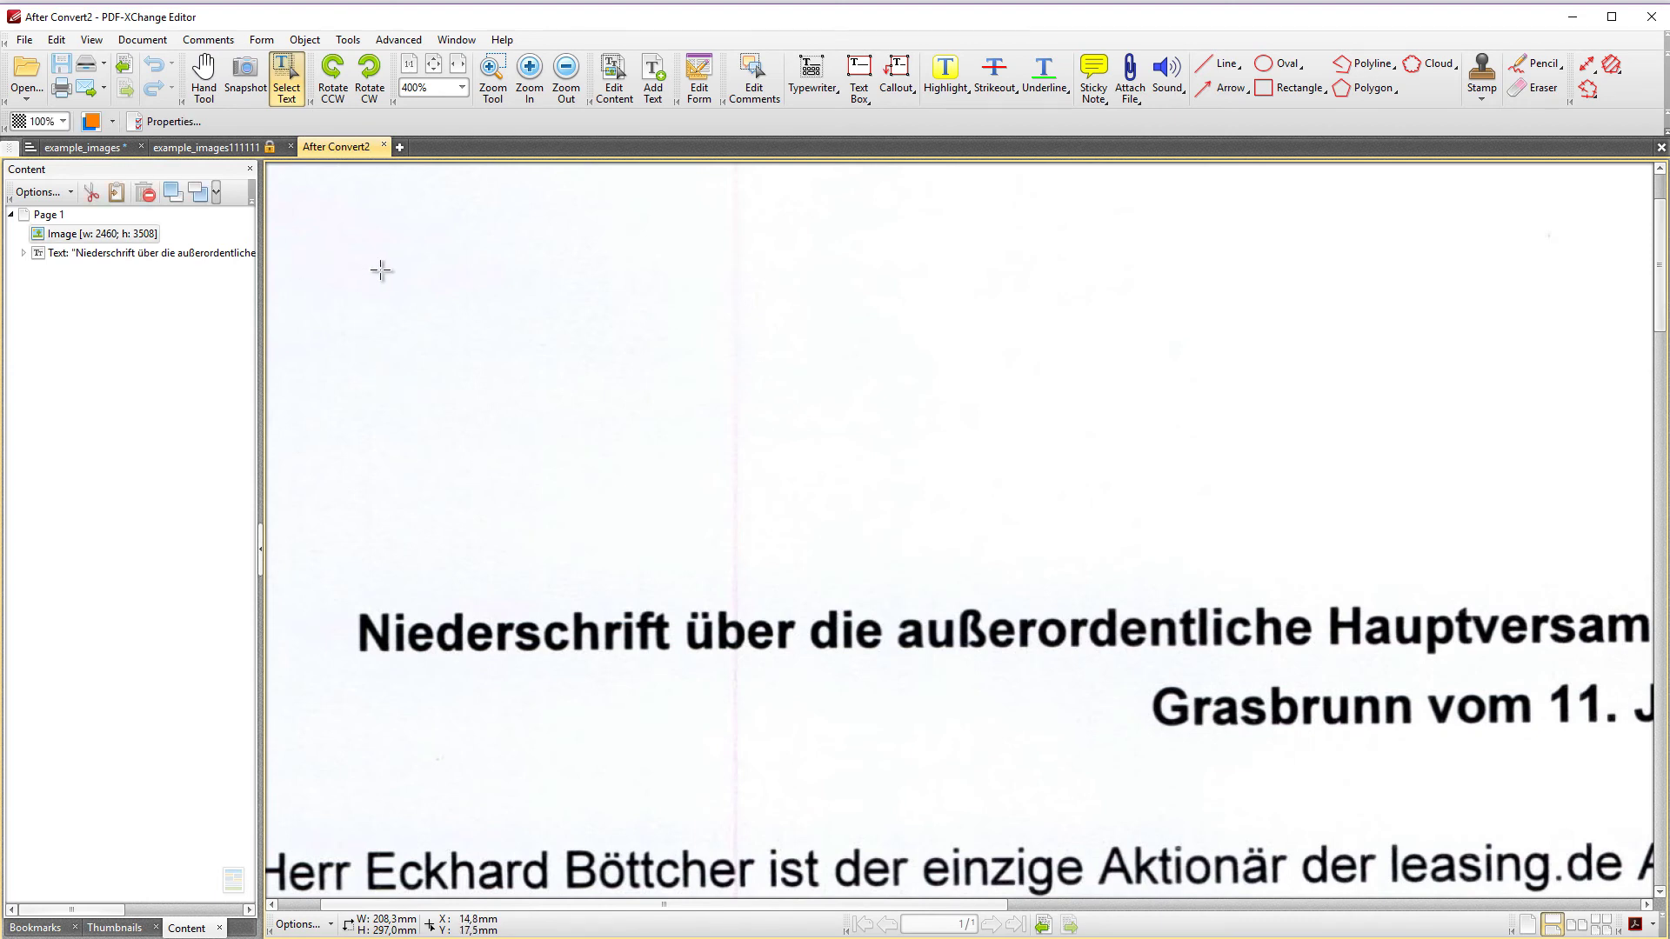
left_click(441, 642)
left_click_drag(441, 642, 566, 636)
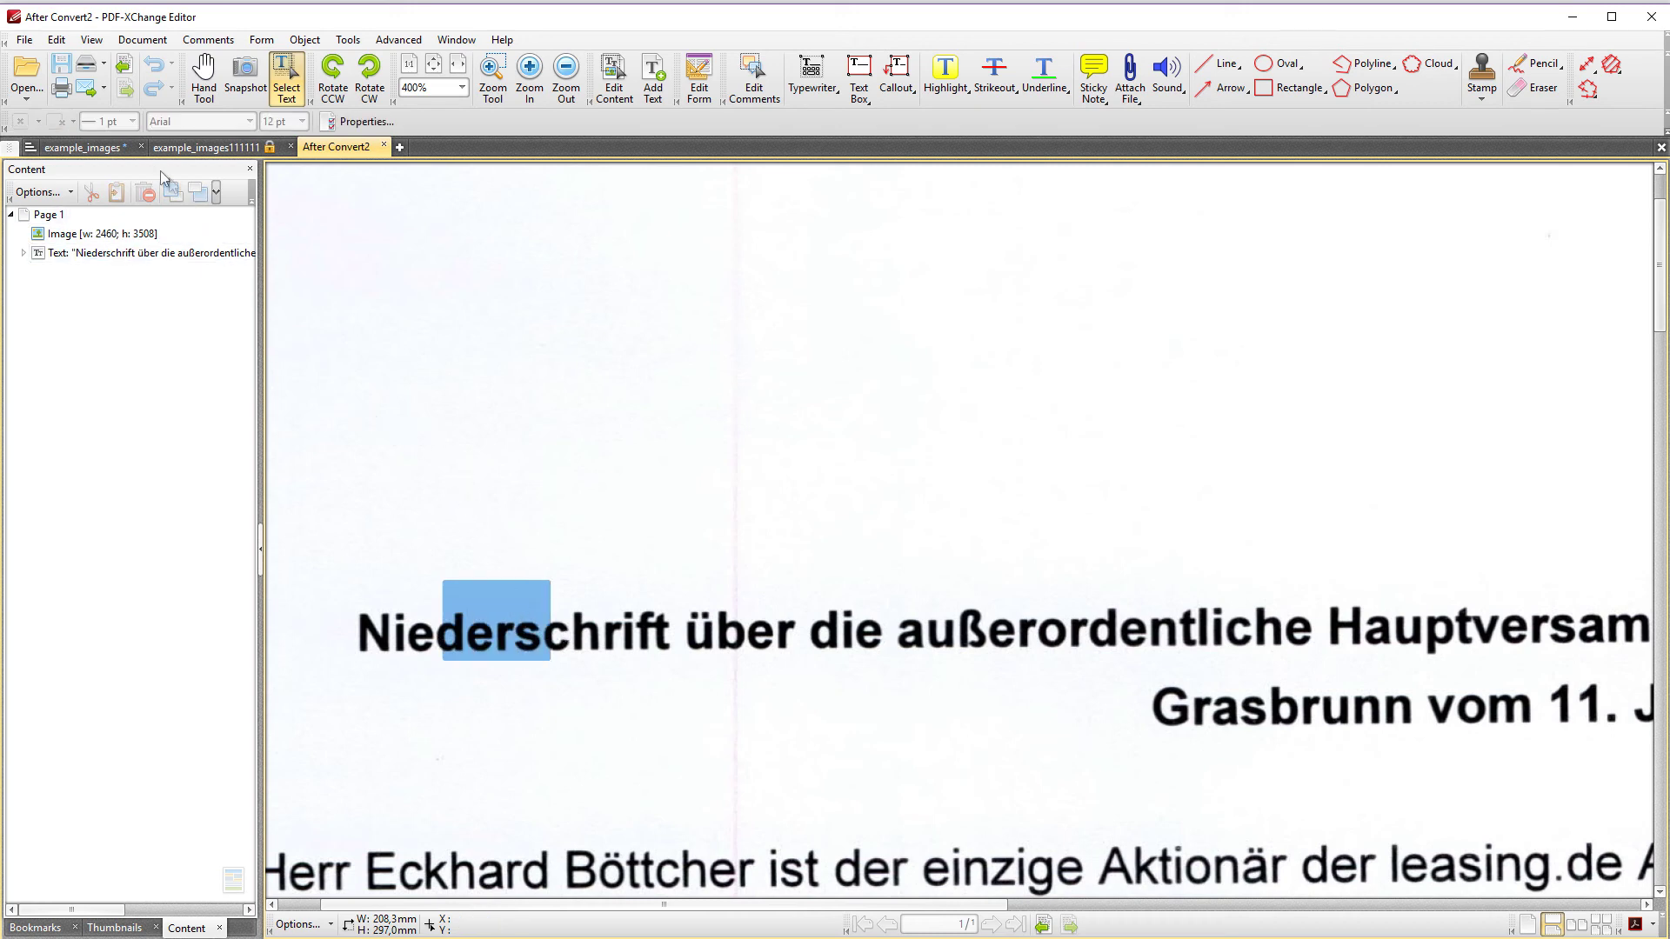
left_click(84, 147)
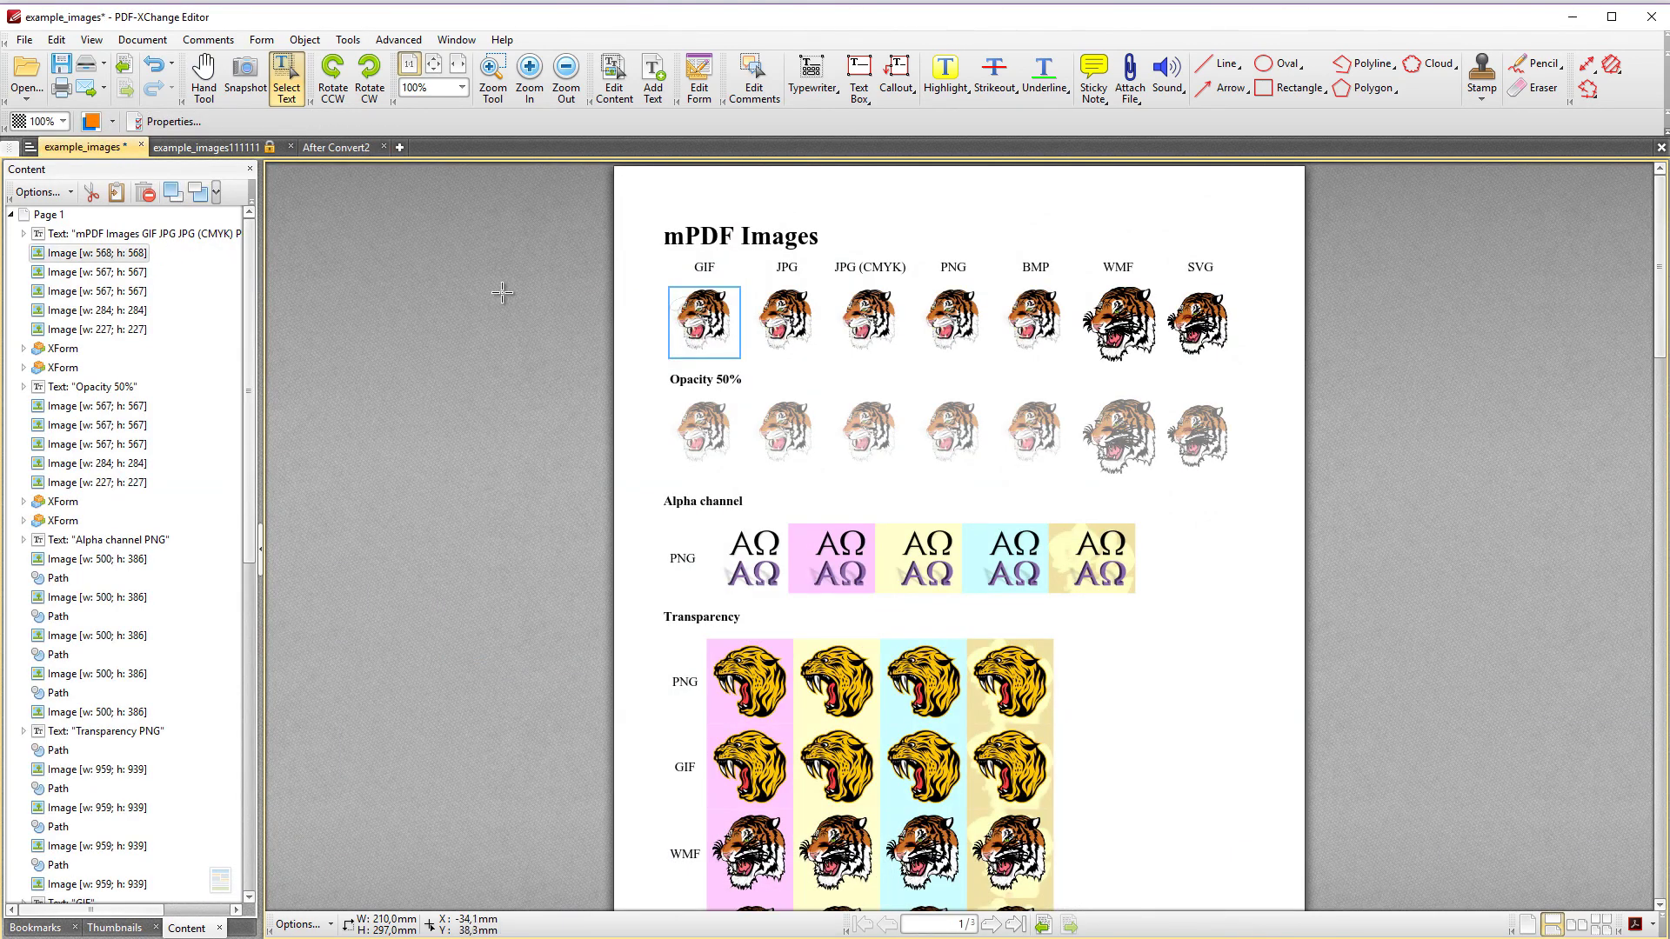